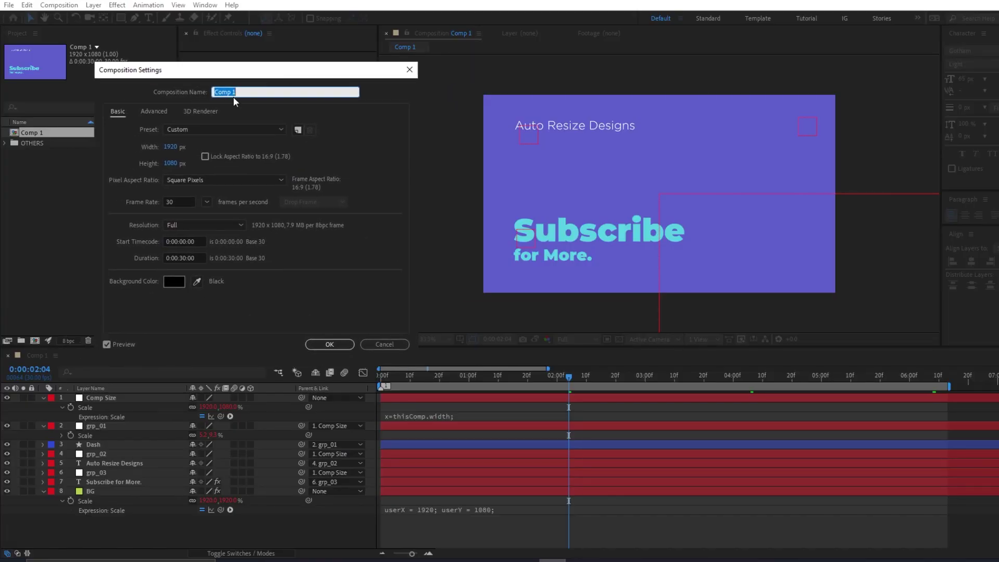
Change the composition size to 1350 px wide by 1080 px high in Composition Settings.
mouse_move(170, 147)
mouse_down()
mouse_move(198, 148)
mouse_move(163, 172)
mouse_move(148, 162)
mouse_up()
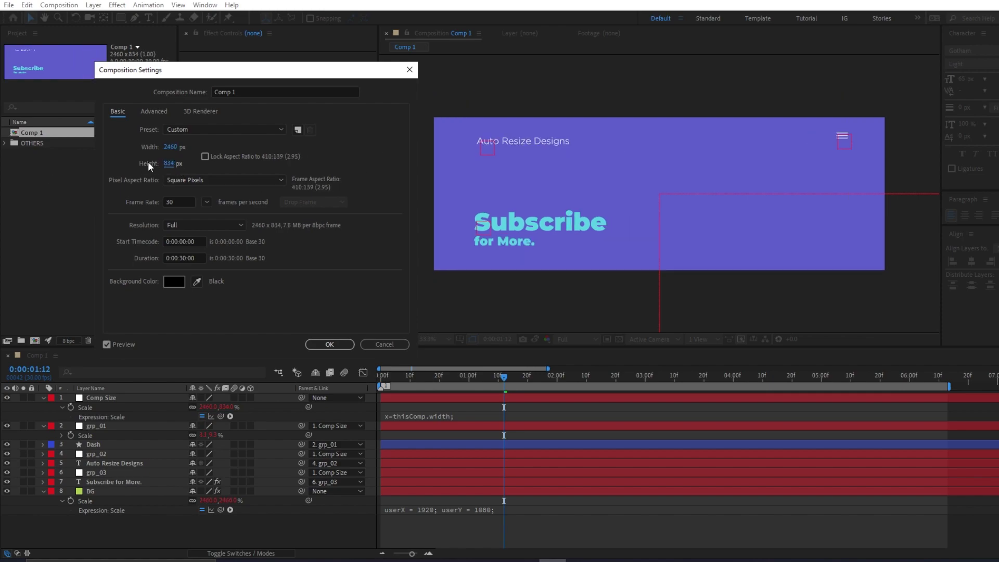
click(170, 146)
text(1080)
key(Tab)
text(1080)
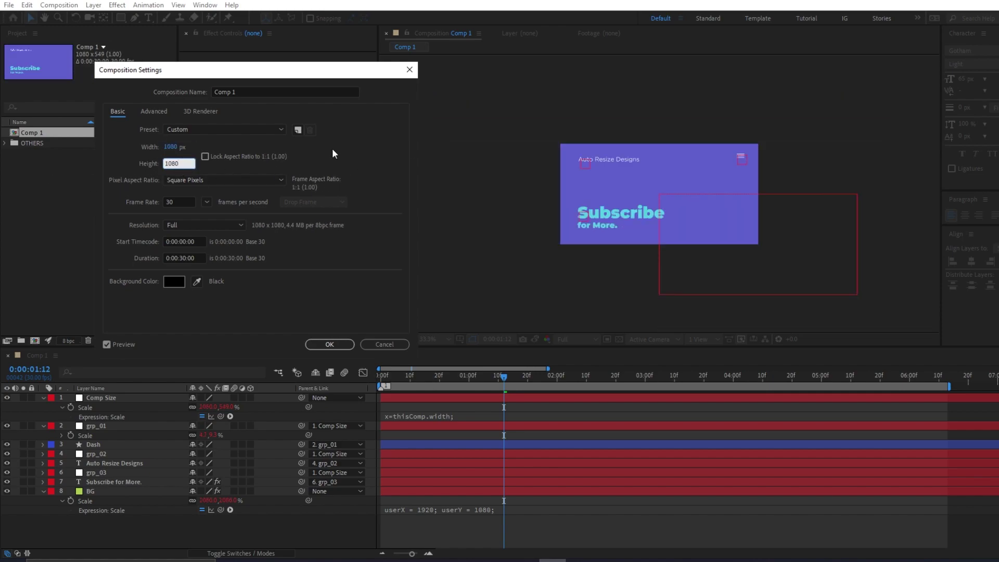
key(shift+Tab)
text(1350)
key(Tab)
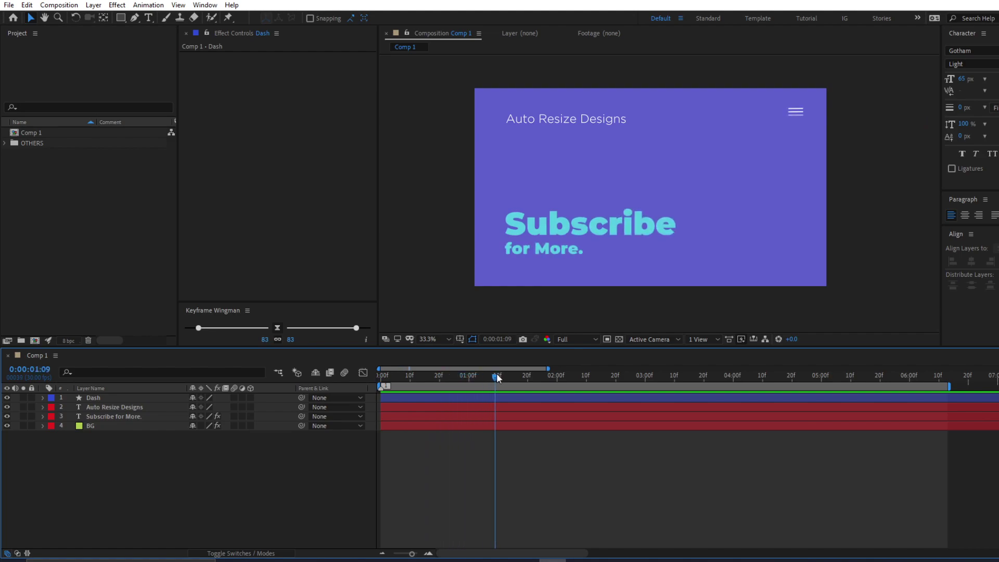
Move the current-time indicator in Comp 1 to 0:00:01:12.
drag(497, 377, 505, 377)
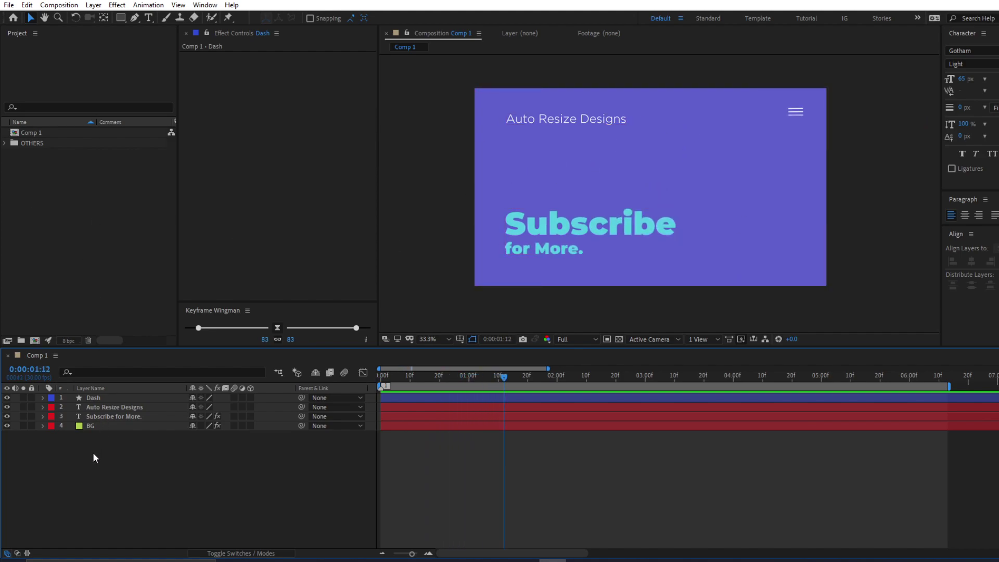
Add a null object named grp_01 and duplicate it twice to make grp_02 and grp_03.
click(94, 5)
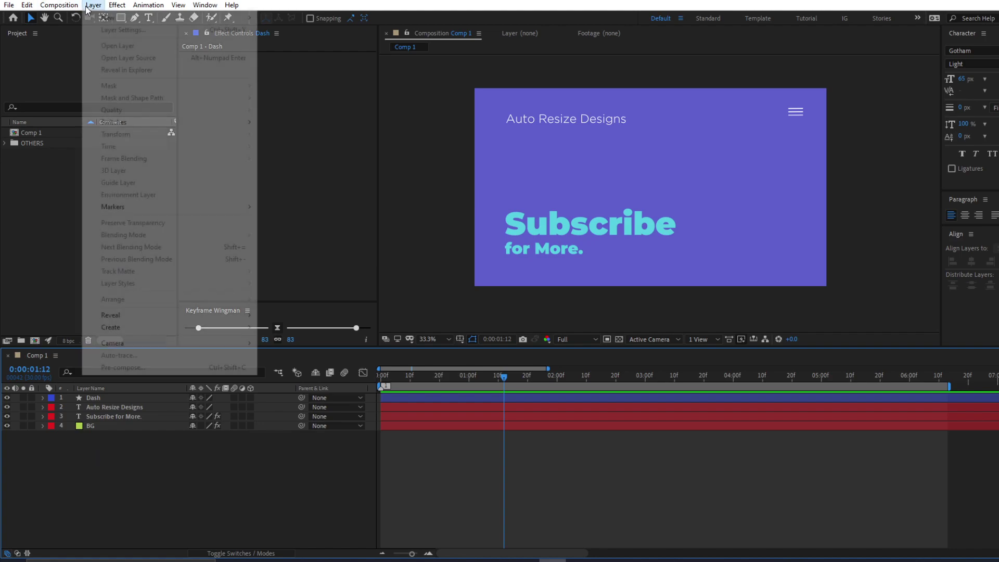
mouse_move(107, 18)
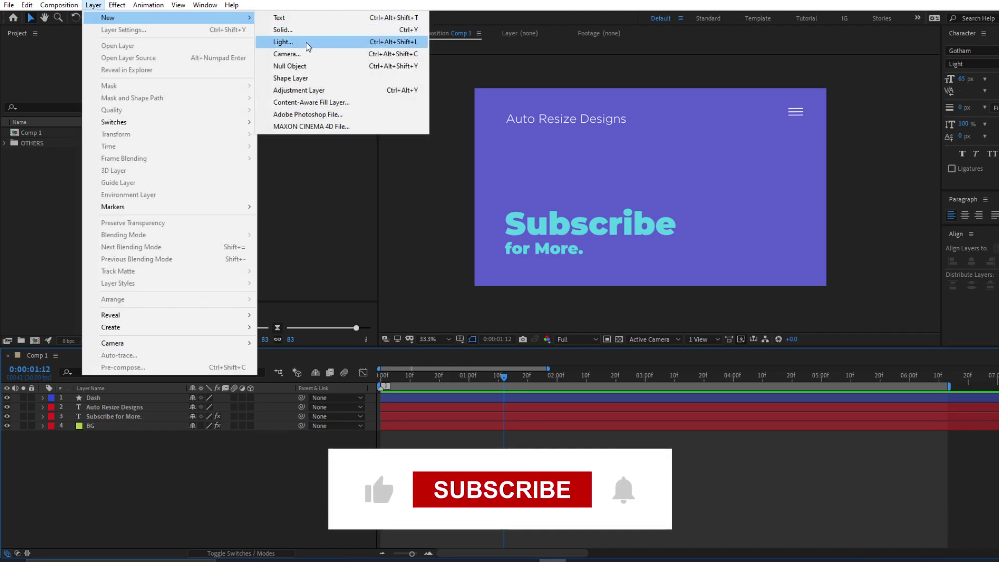
click(324, 70)
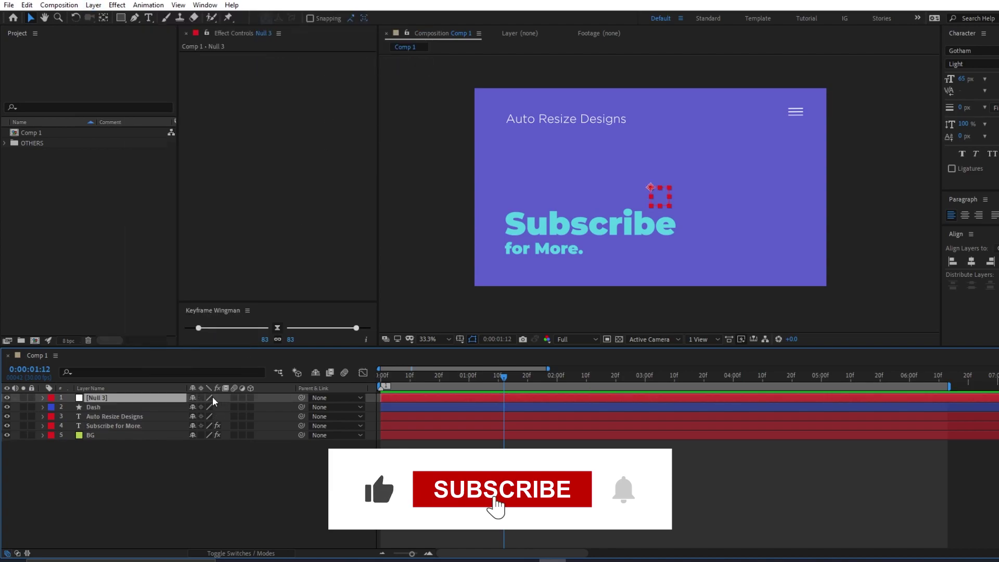
key(Return)
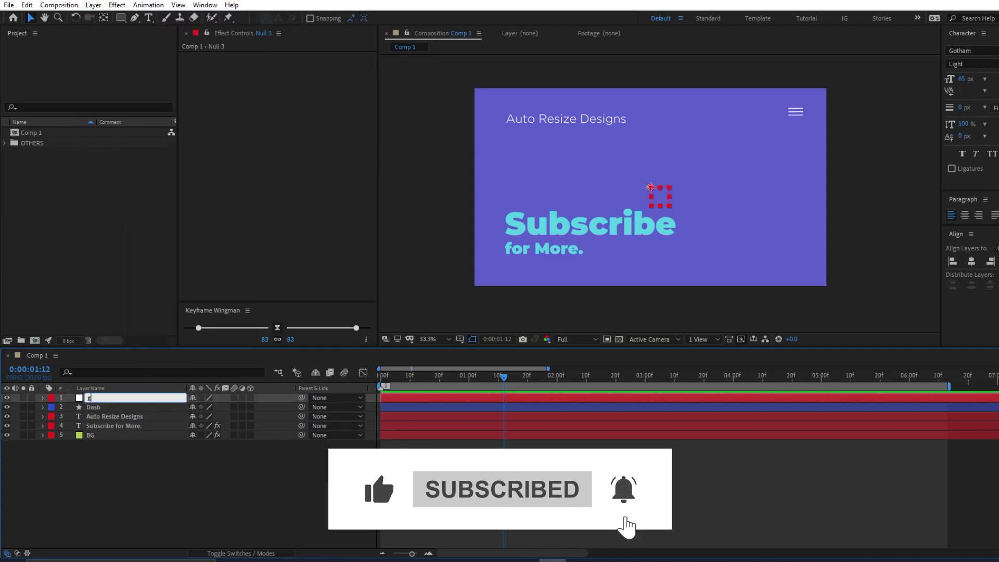
text(grp_)
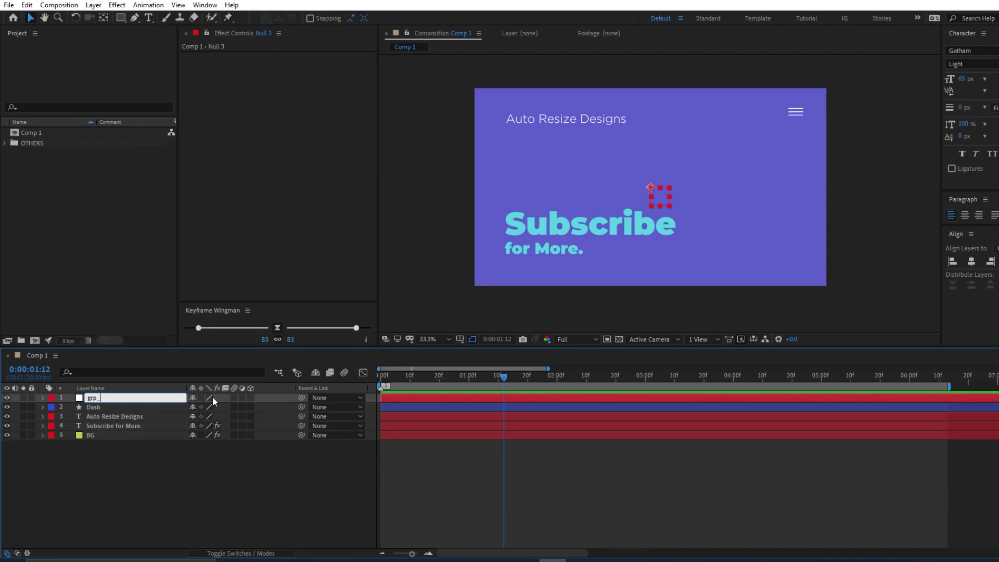
text(01)
key(Return)
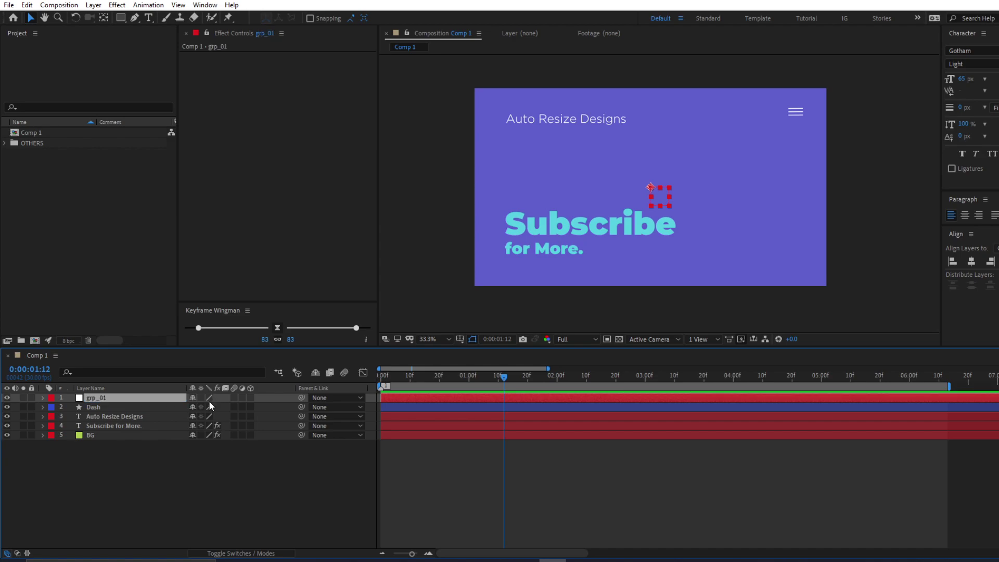
key(ctrl+d)
key(ctrl+d)
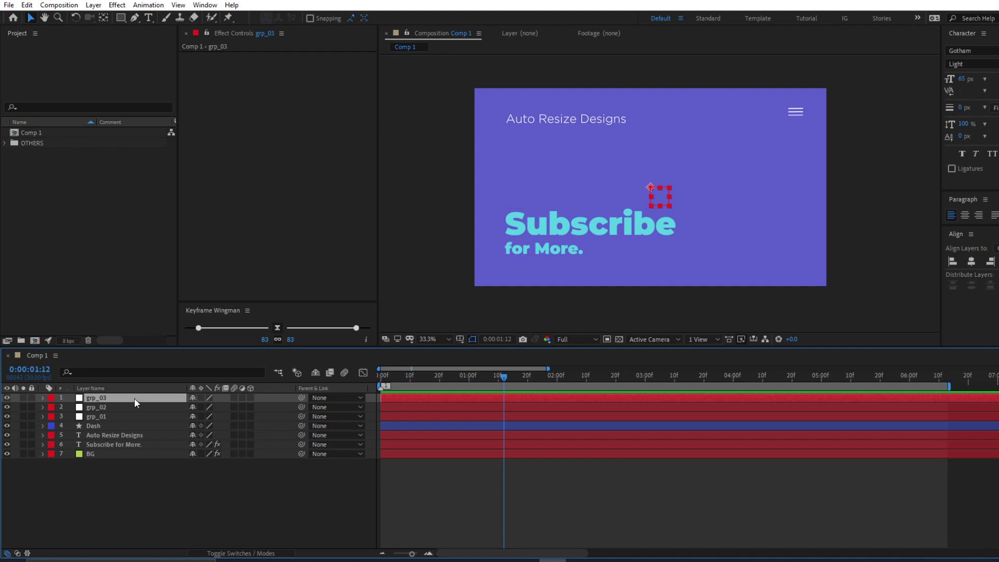
Reorder layers so grp_03 sits above Subscribe for More. and grp_02 above Auto Resize Designs.
drag(135, 398, 128, 439)
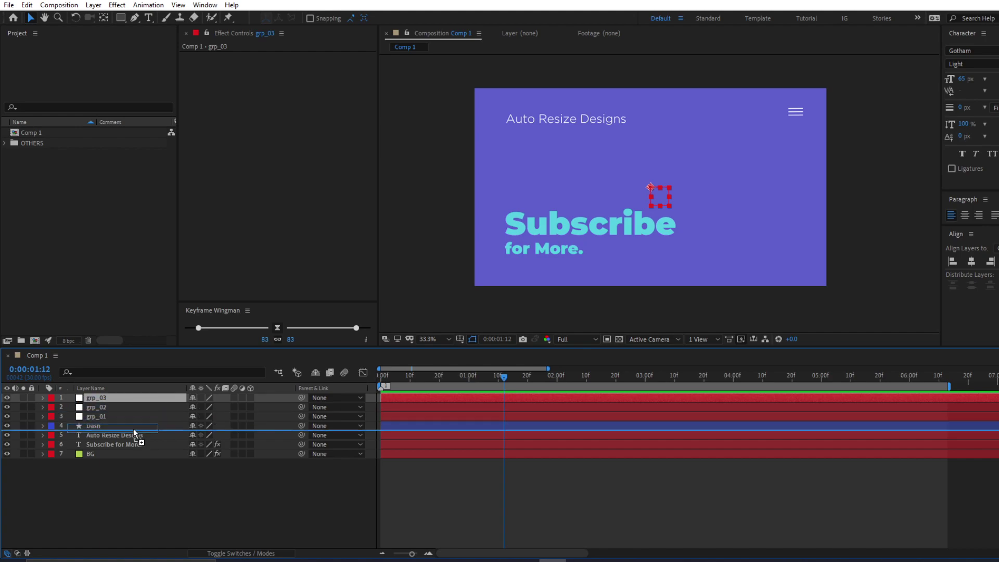
mouse_move(142, 400)
mouse_down()
mouse_move(143, 432)
mouse_move(143, 423)
mouse_up()
click(92, 489)
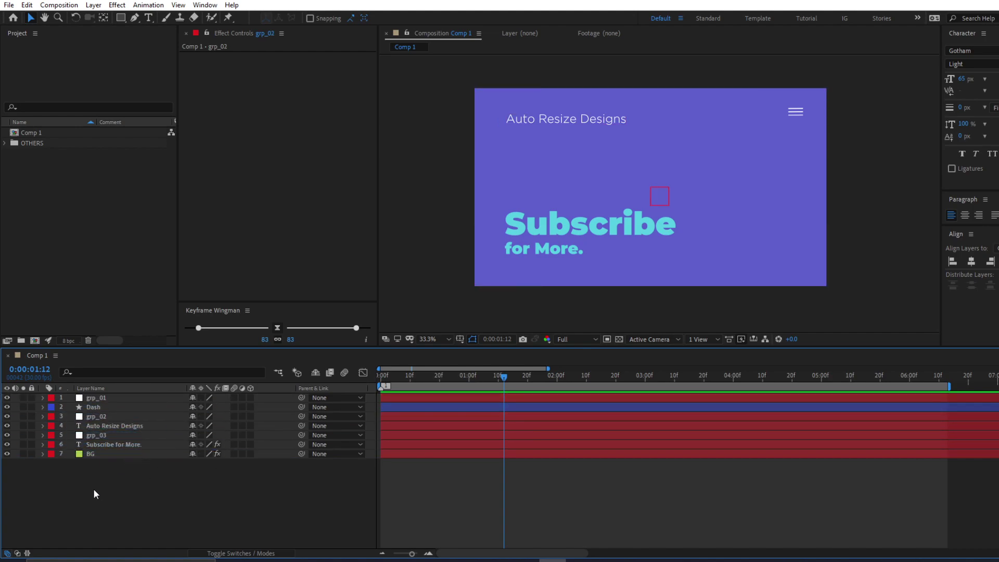
Move grp_01 onto the top-right menu icon and grp_02 beside the Auto Resize Designs title.
click(101, 400)
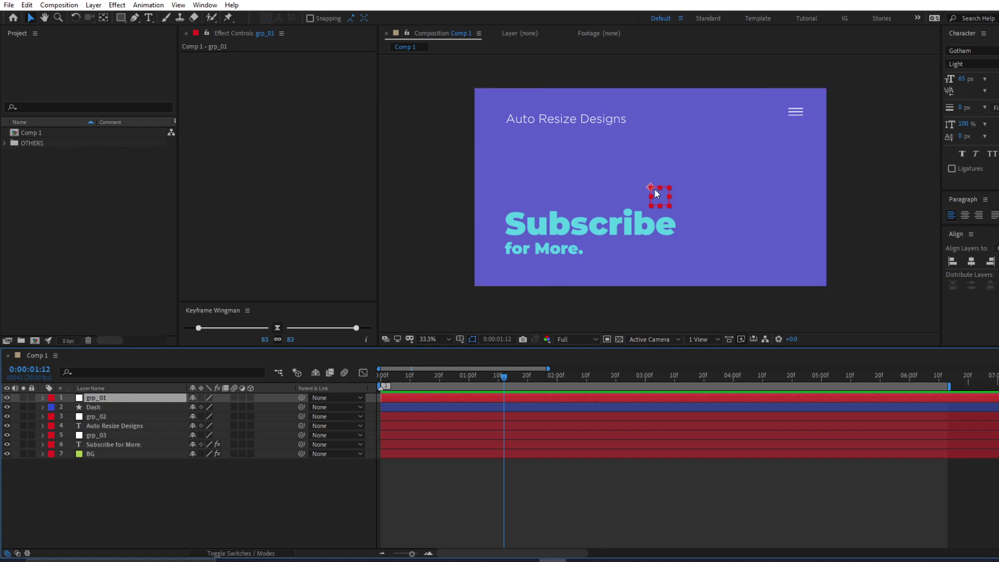
drag(657, 192, 794, 123)
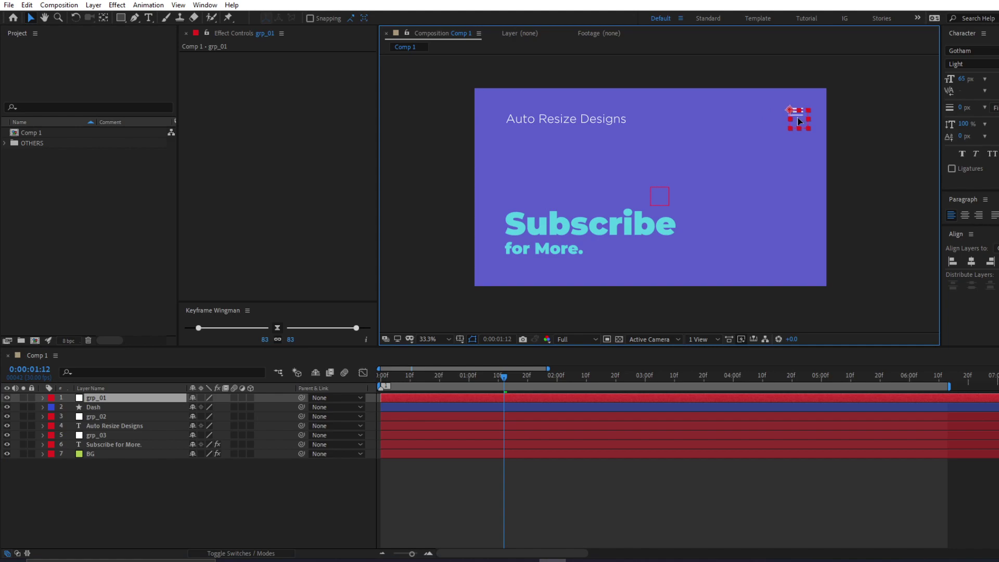
click(119, 414)
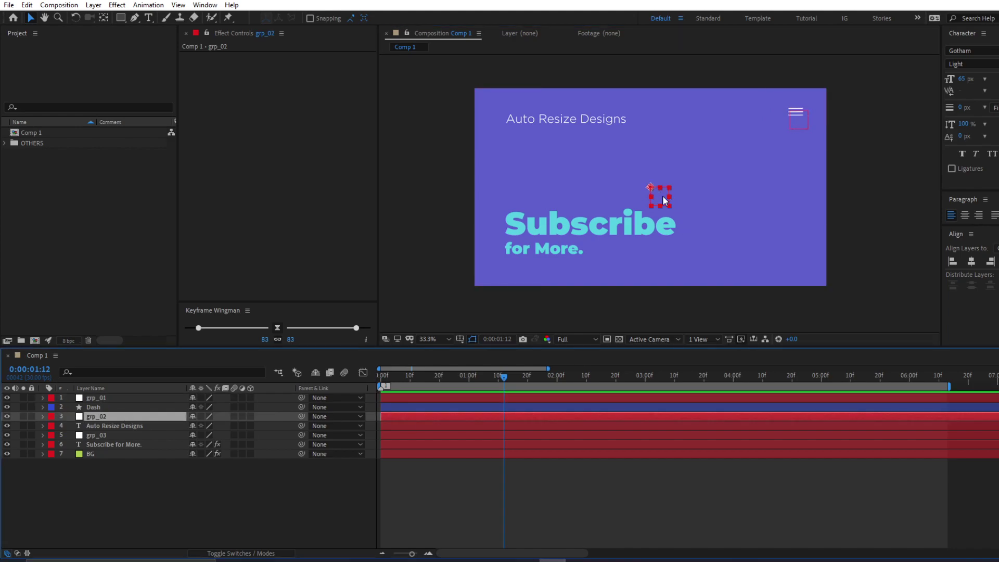
mouse_move(661, 196)
mouse_down()
mouse_move(551, 124)
mouse_move(519, 131)
mouse_up()
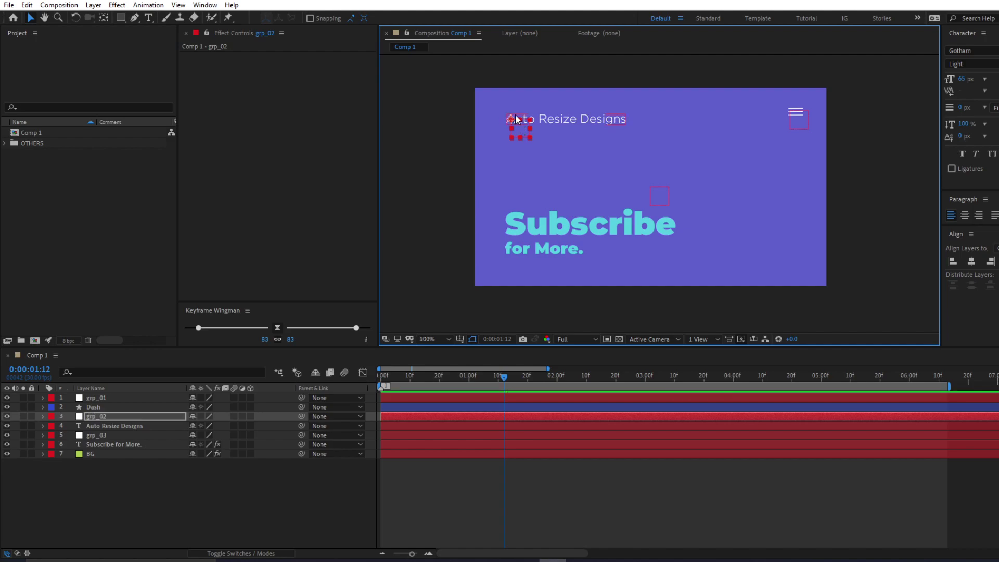
Position grp_03 on the S of Subscribe, zooming in to check and then fitting the view.
key(slash)
drag(512, 137, 680, 219)
drag(464, 93, 488, 172)
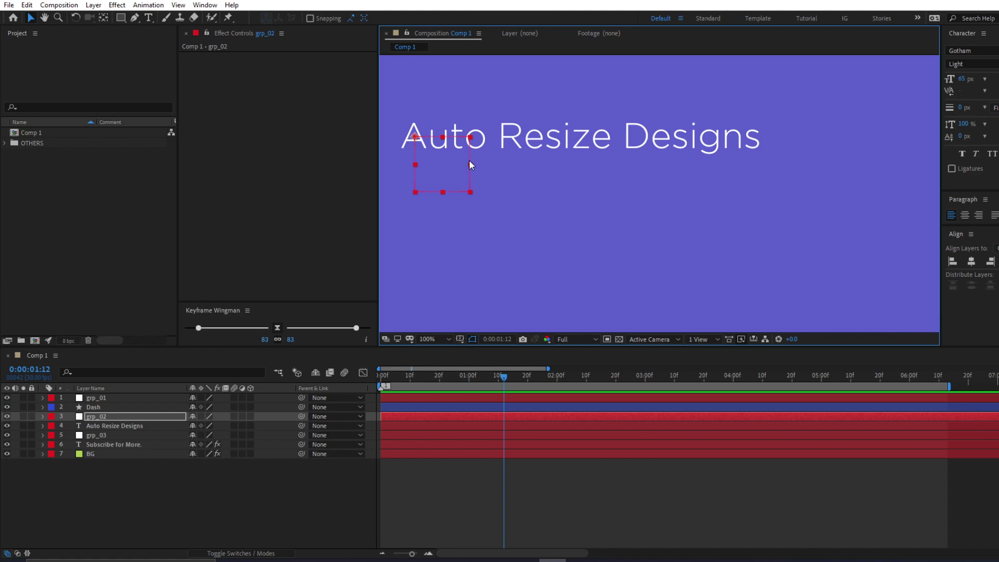
drag(542, 245, 580, 125)
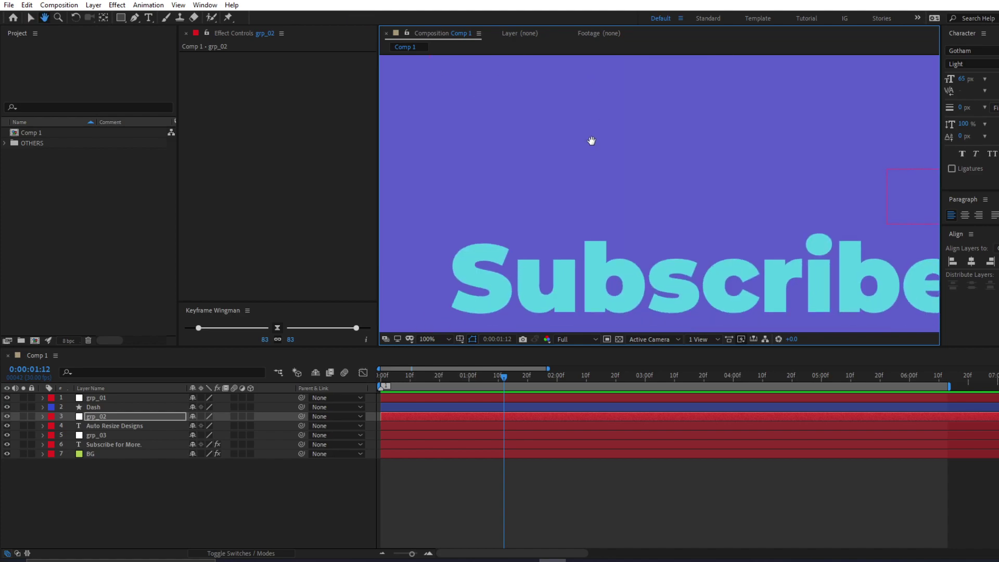
click(111, 434)
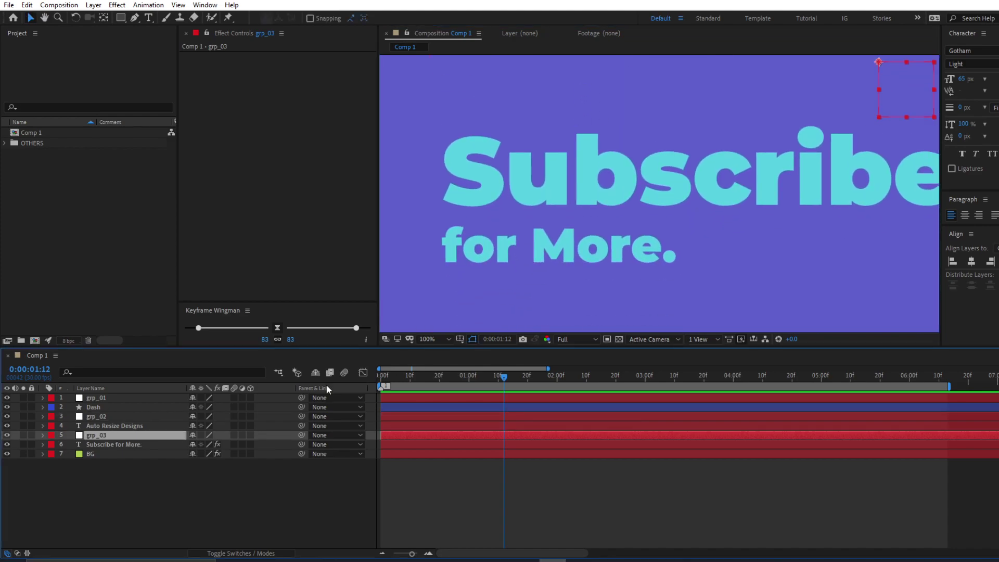
key(comma)
key(comma)
drag(779, 143, 565, 191)
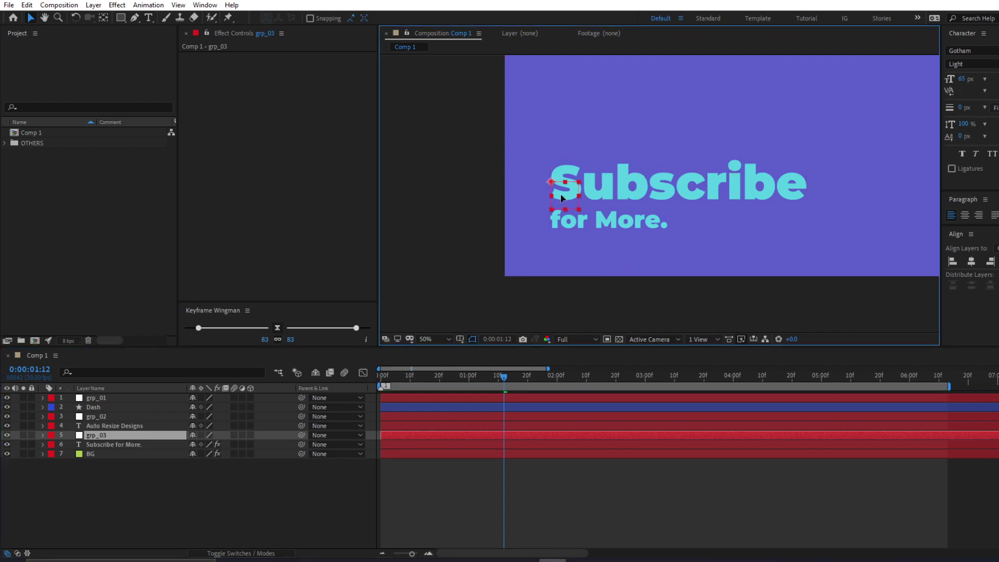
key(shift+slash)
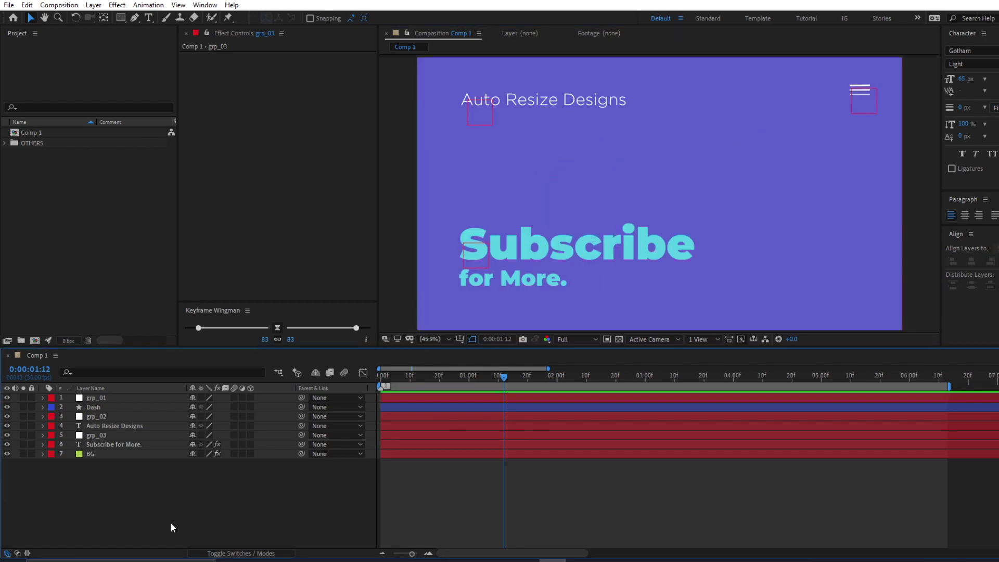
Add another null layer at the top of the stack and name it Comp Size.
right_click(171, 503)
mouse_move(239, 384)
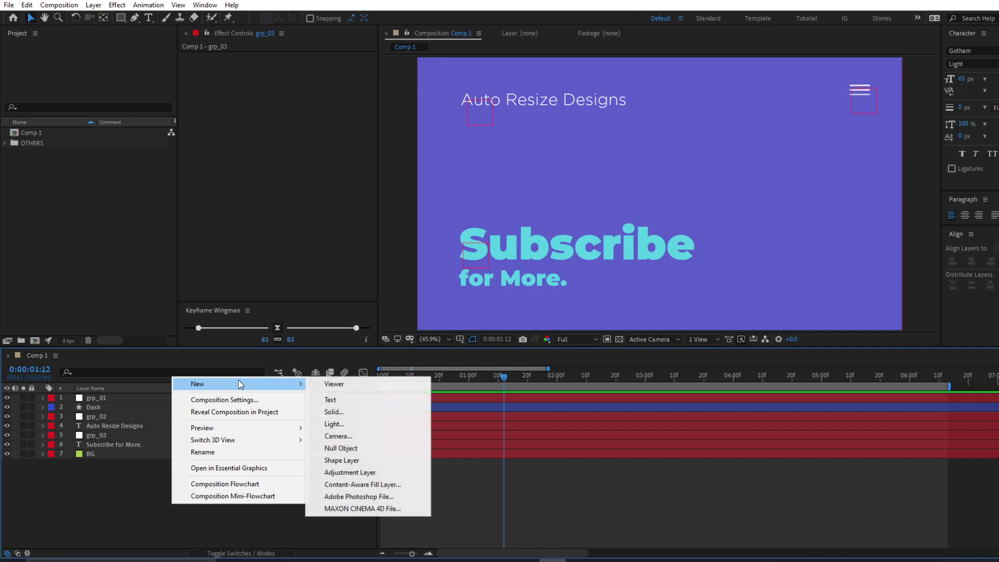
click(396, 448)
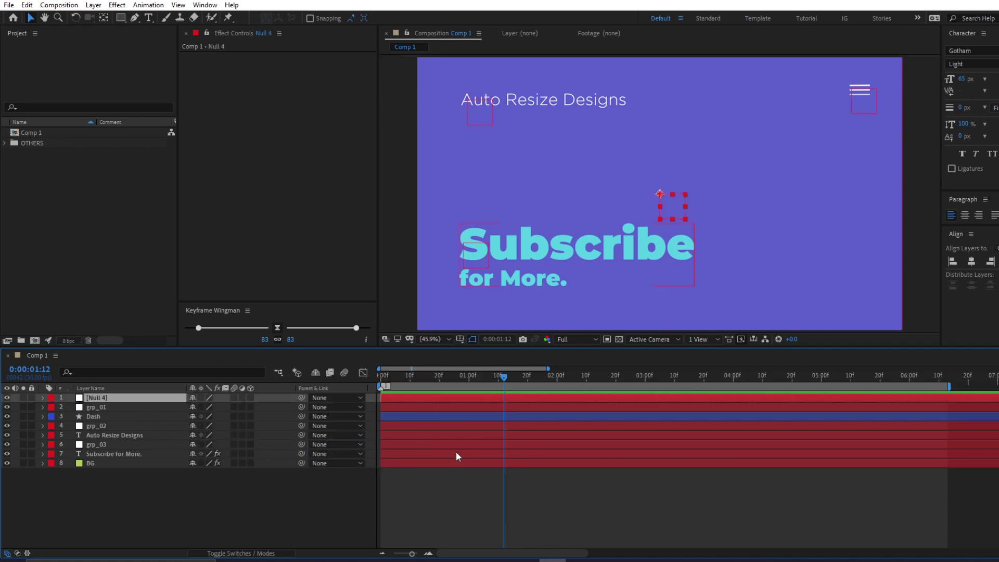
key(Return)
text(Comp)
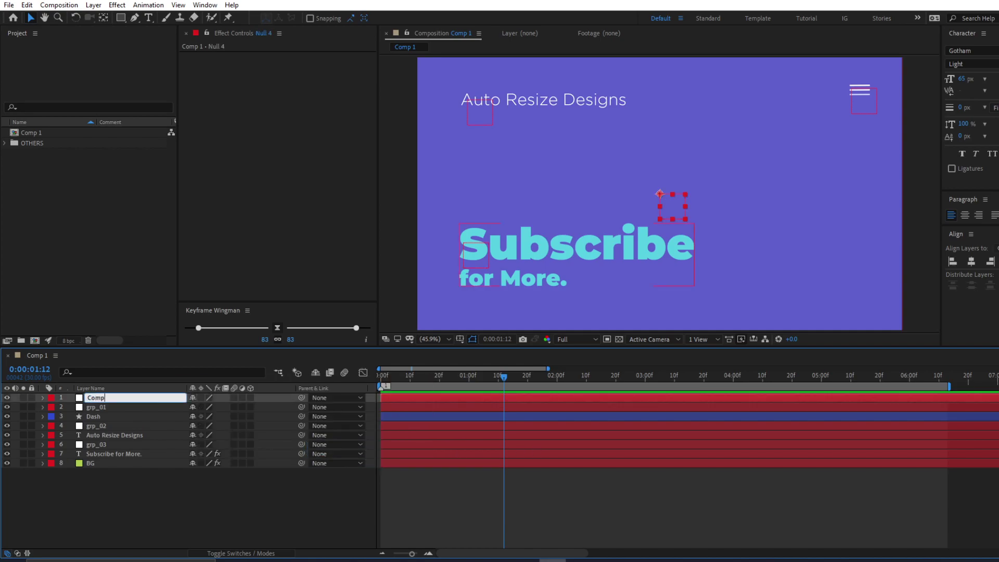
text( Size)
key(Return)
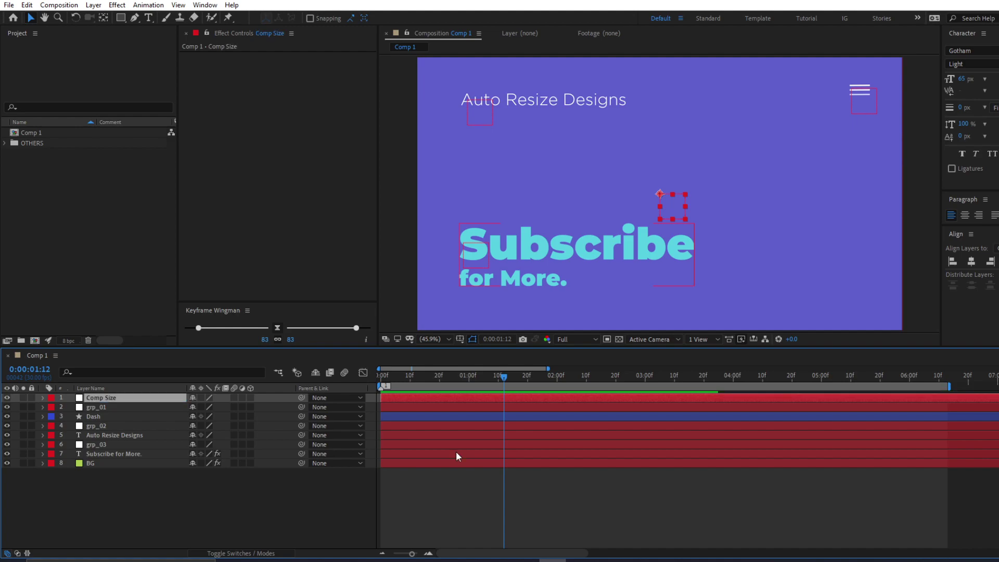
click(98, 415)
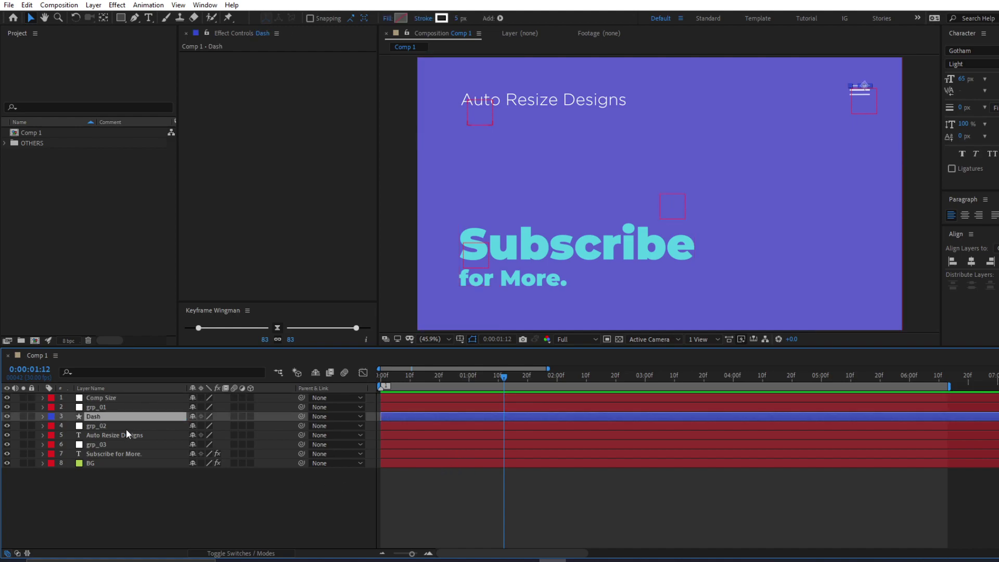
Parent Dash to grp_01, Auto Resize Designs to grp_02, and Subscribe for More. to grp_03.
drag(300, 415, 114, 409)
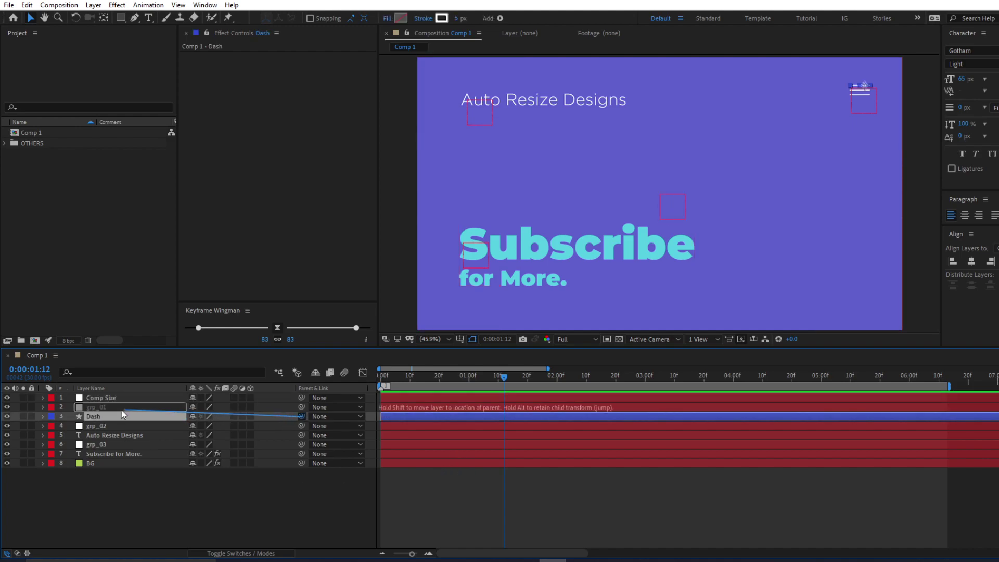
click(115, 435)
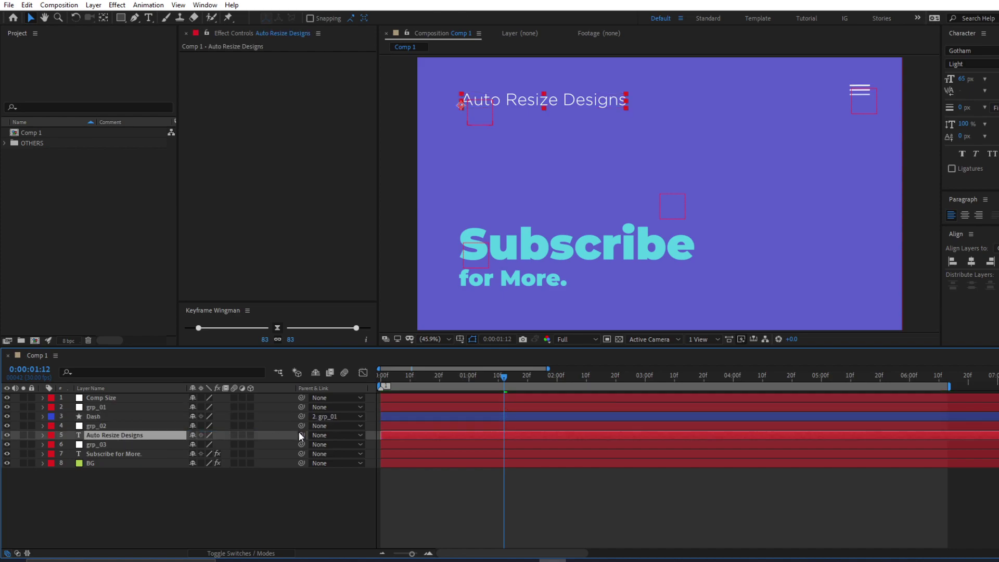
drag(300, 434, 139, 425)
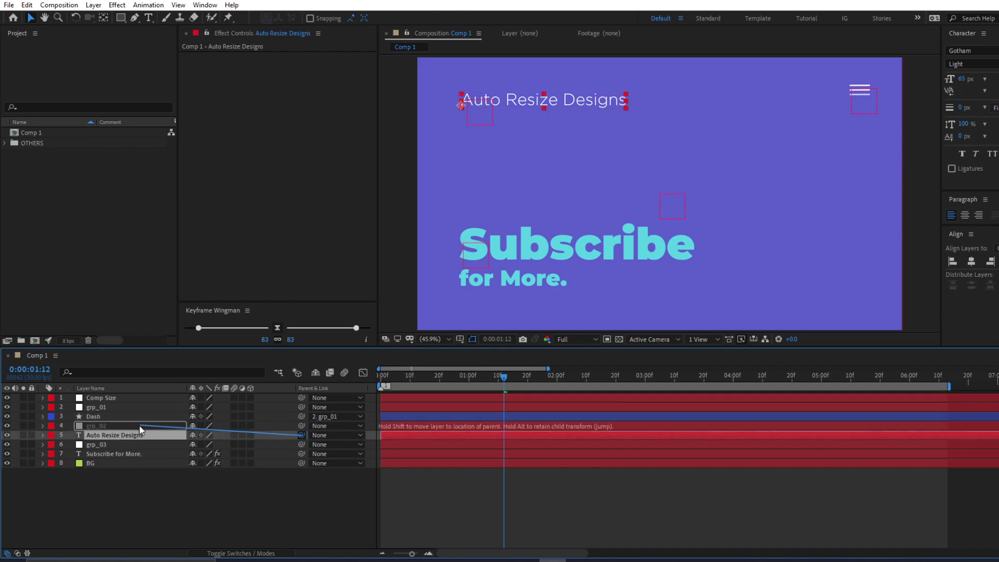
click(121, 454)
drag(301, 454, 120, 445)
click(118, 445)
click(115, 488)
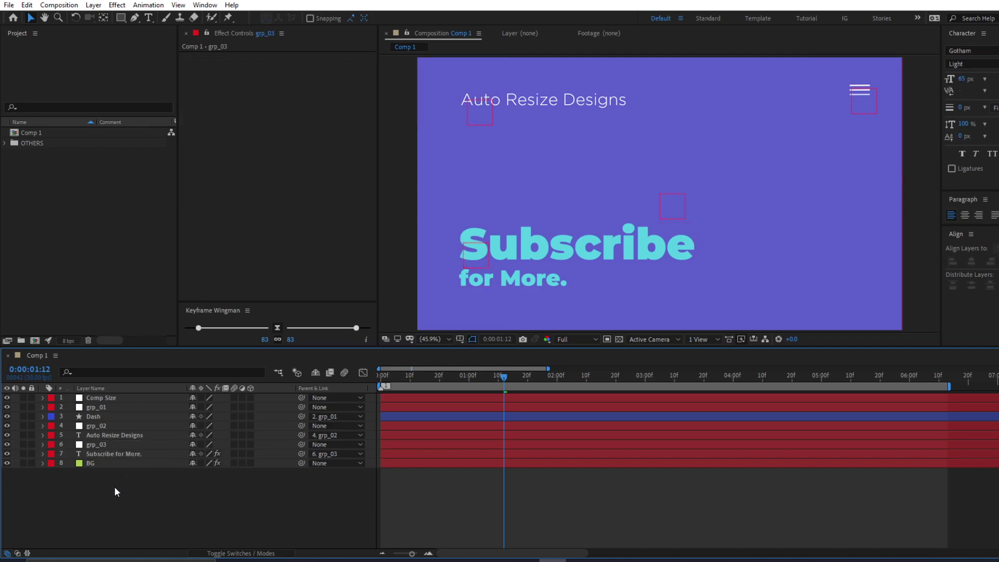
Enable an expression on Comp Size's Scale property and bring up the Expressions.txt notes.
click(107, 398)
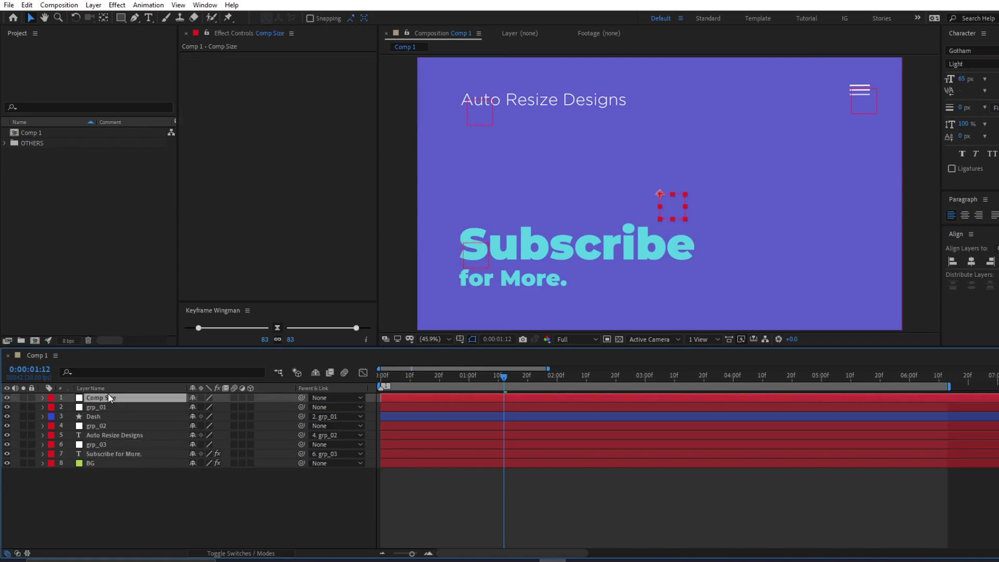
key(s)
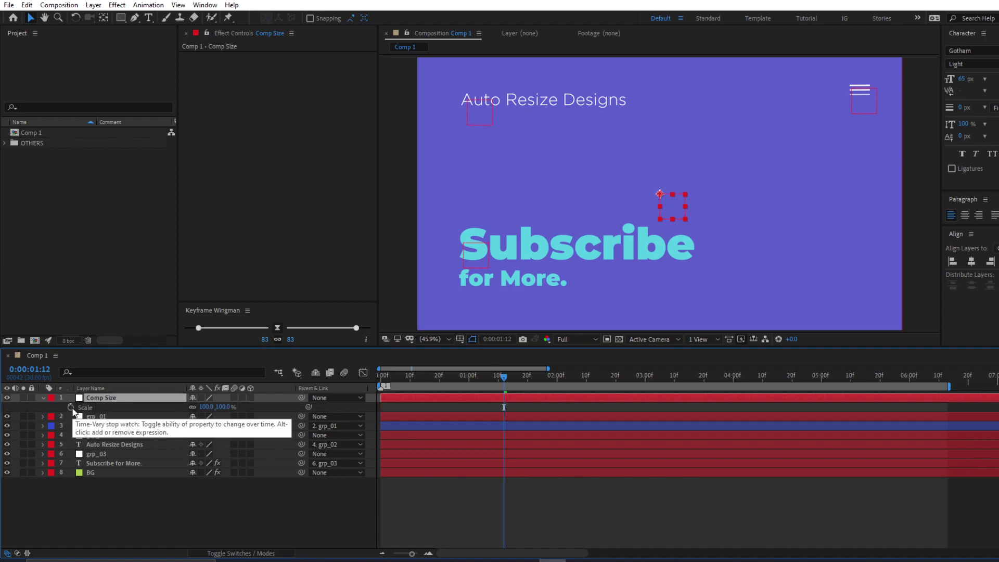
alt+click(71, 408)
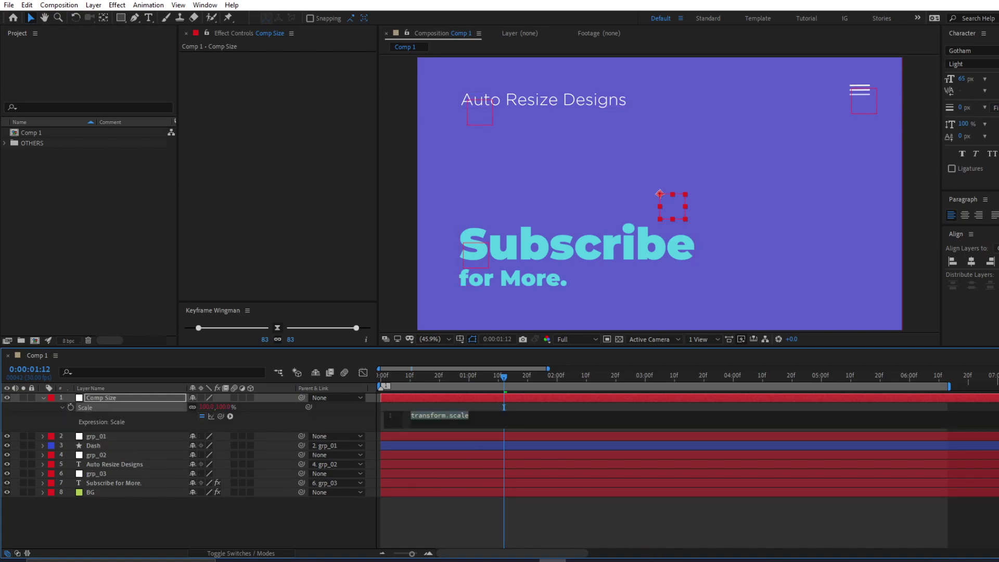
click(633, 561)
Paste the Comp Size lines from Expressions.txt into Comp Size's Scale expression, then select the Group lines.
click(817, 89)
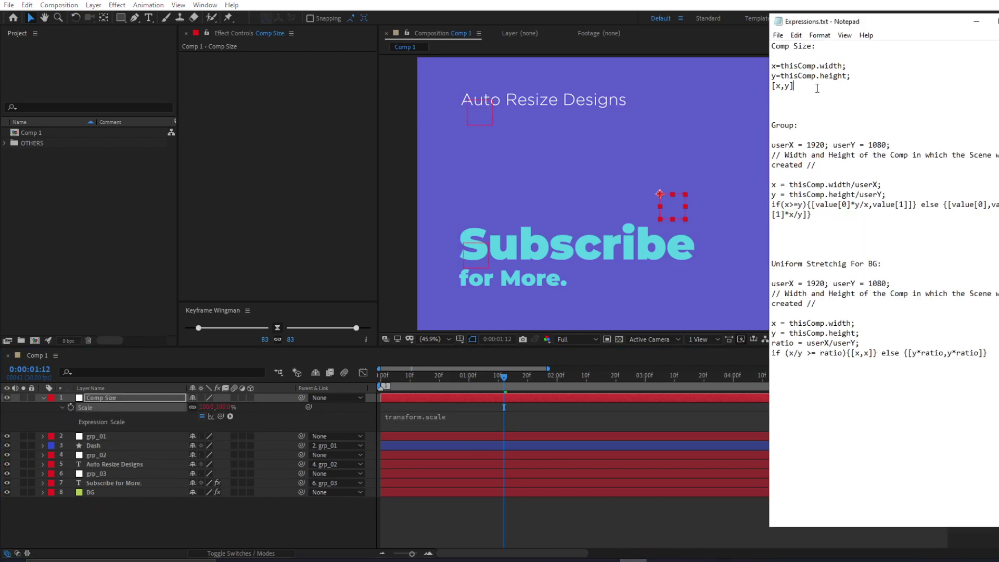
drag(817, 88, 768, 65)
key(ctrl+c)
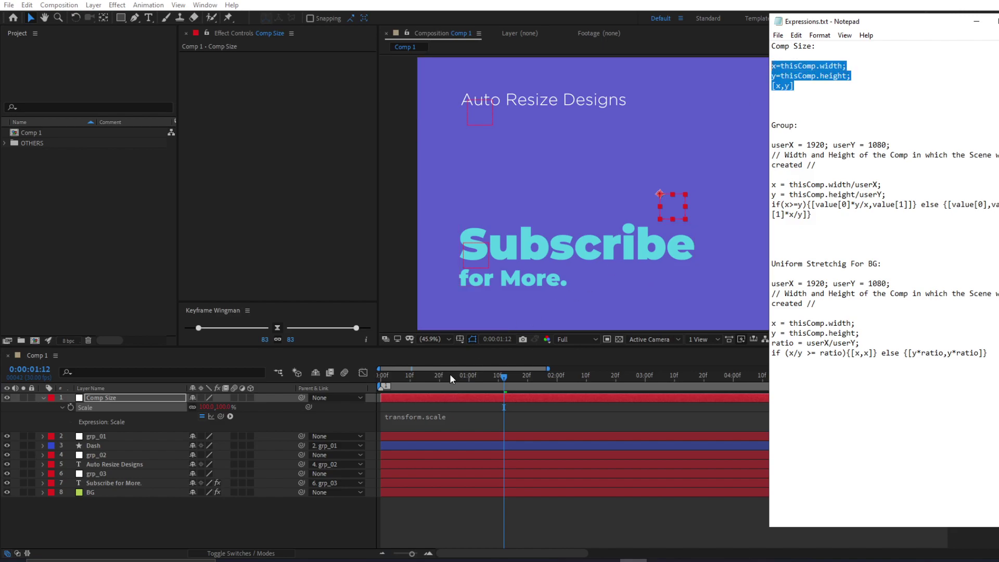
click(418, 417)
key(ctrl+v)
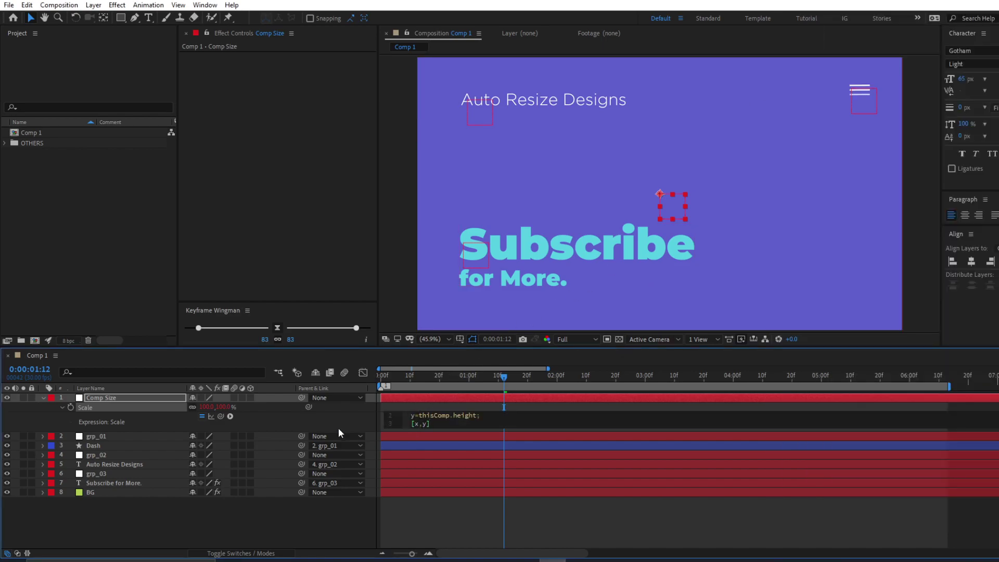
click(345, 415)
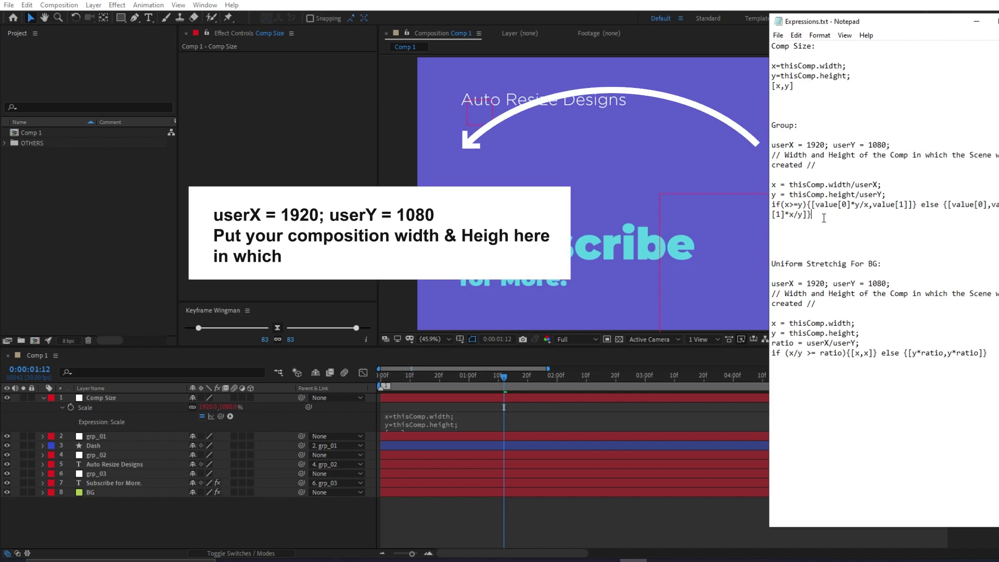
drag(812, 214, 772, 145)
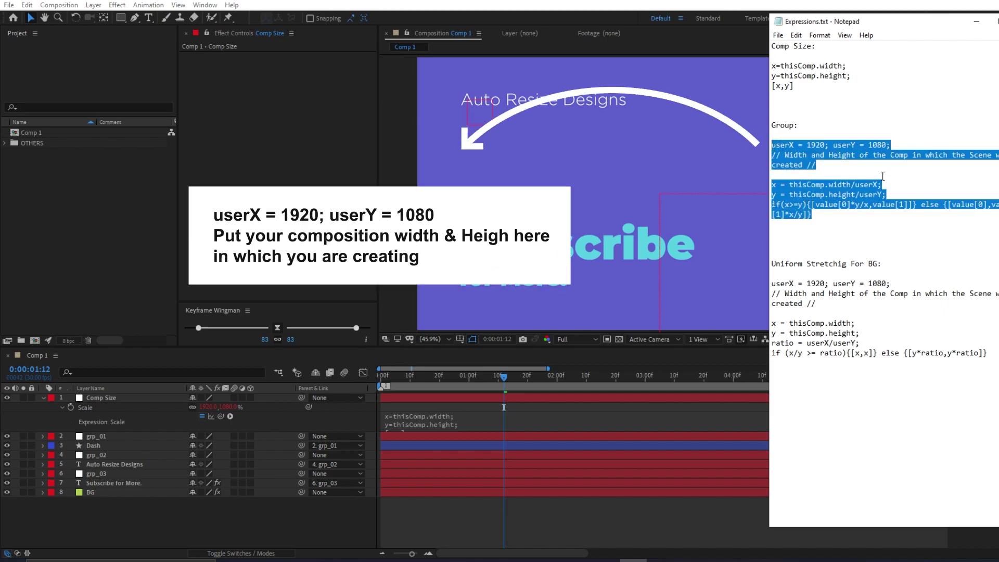
click(97, 436)
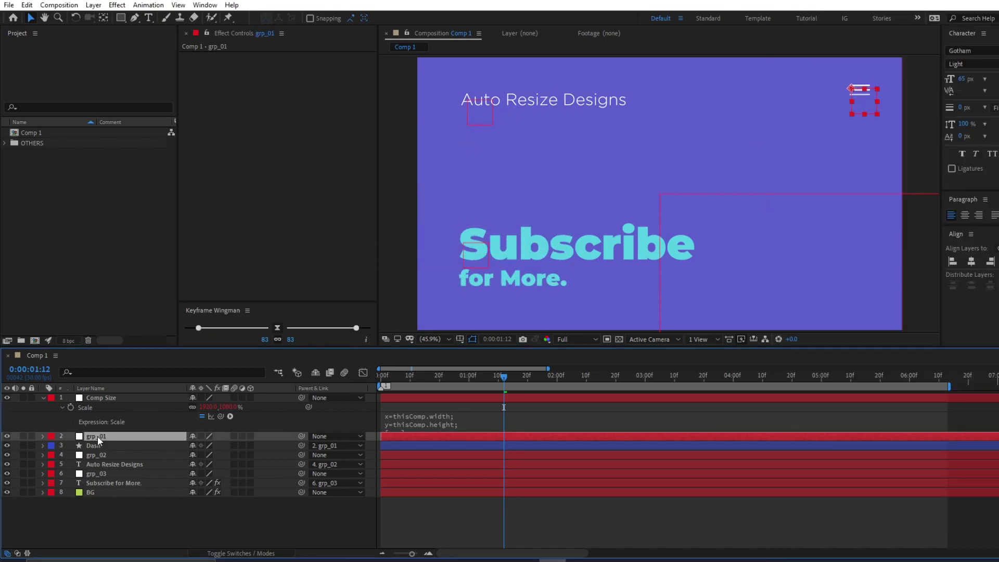
Add the Group expression (userX = 1920; userY = 1080) to grp_01's Scale.
key(s)
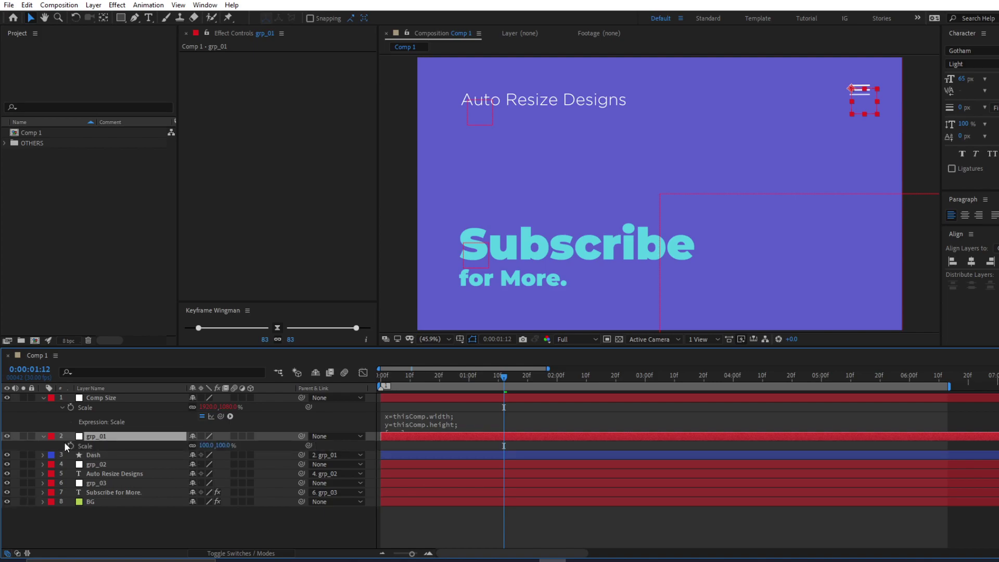
alt+click(70, 446)
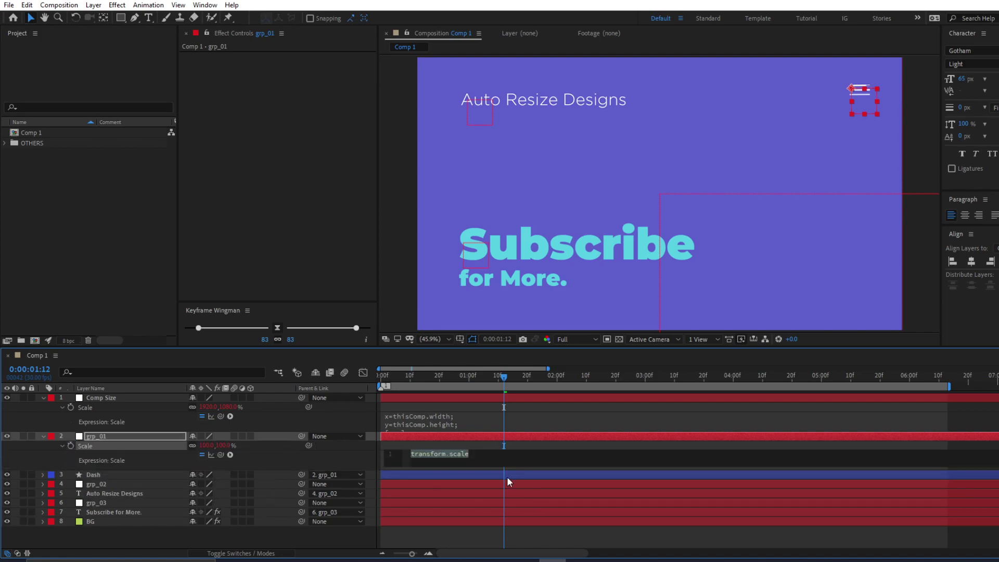
key(ctrl+v)
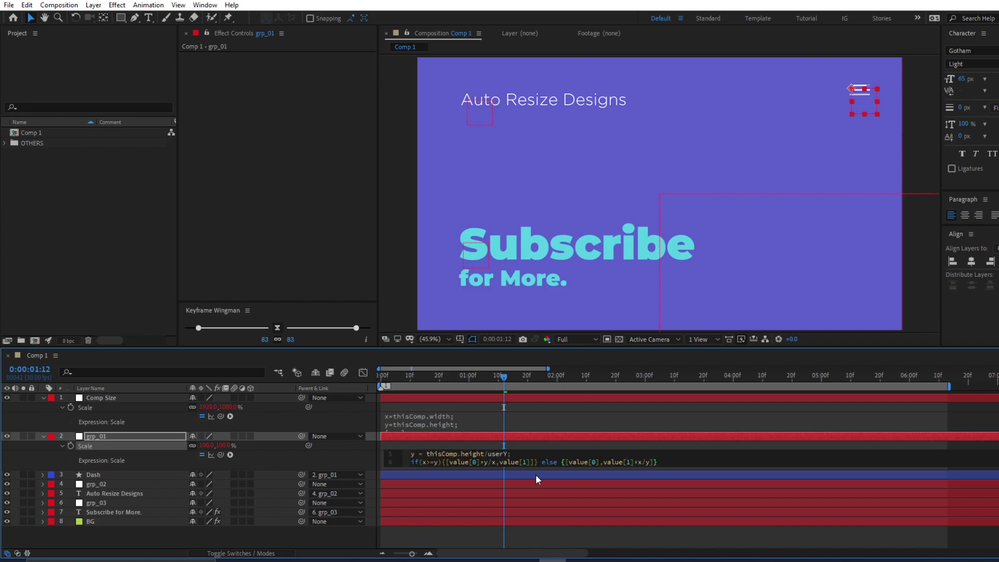
click(354, 454)
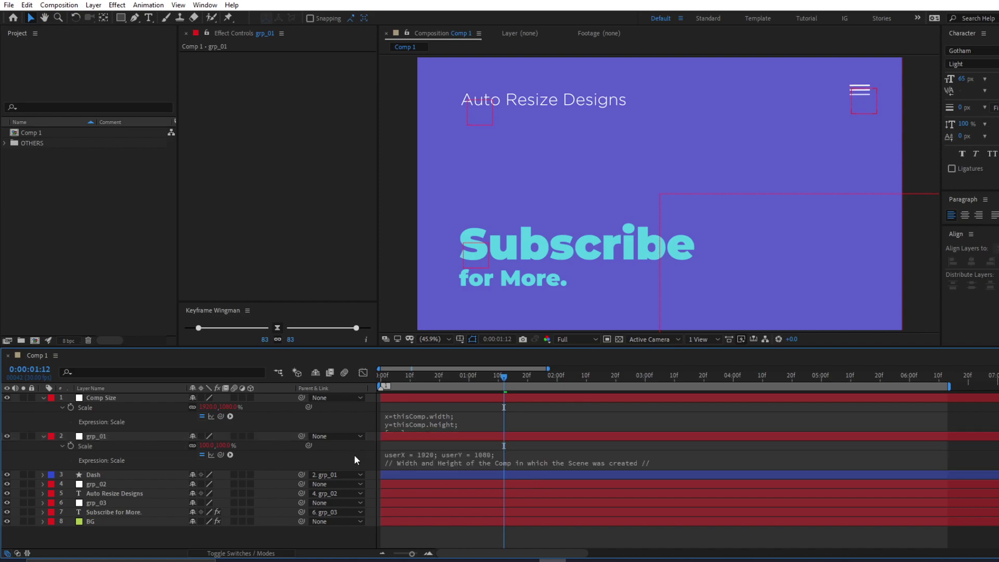
click(90, 446)
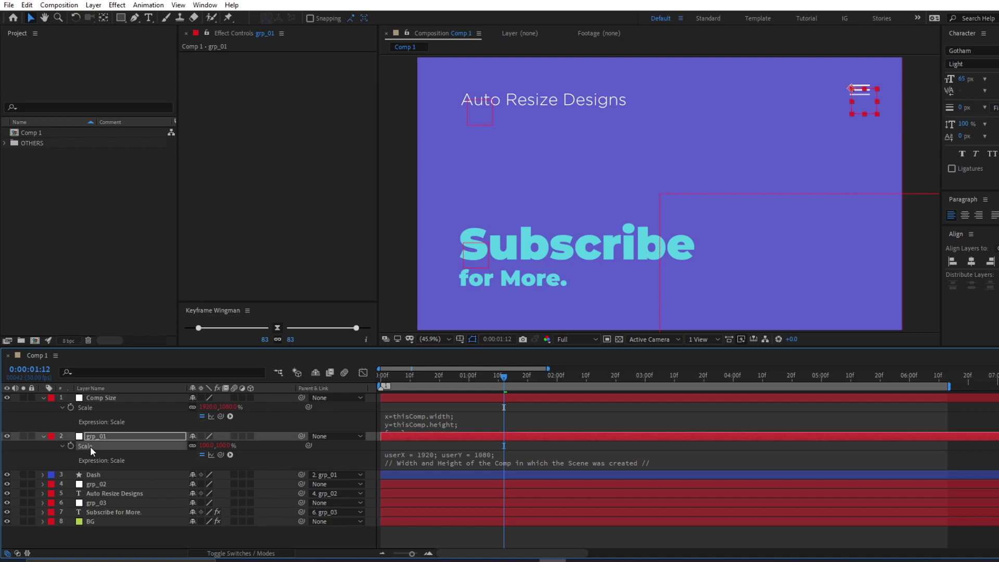
Copy only the expression from grp_01's Scale property and select the grp_02 layer.
right_click(90, 446)
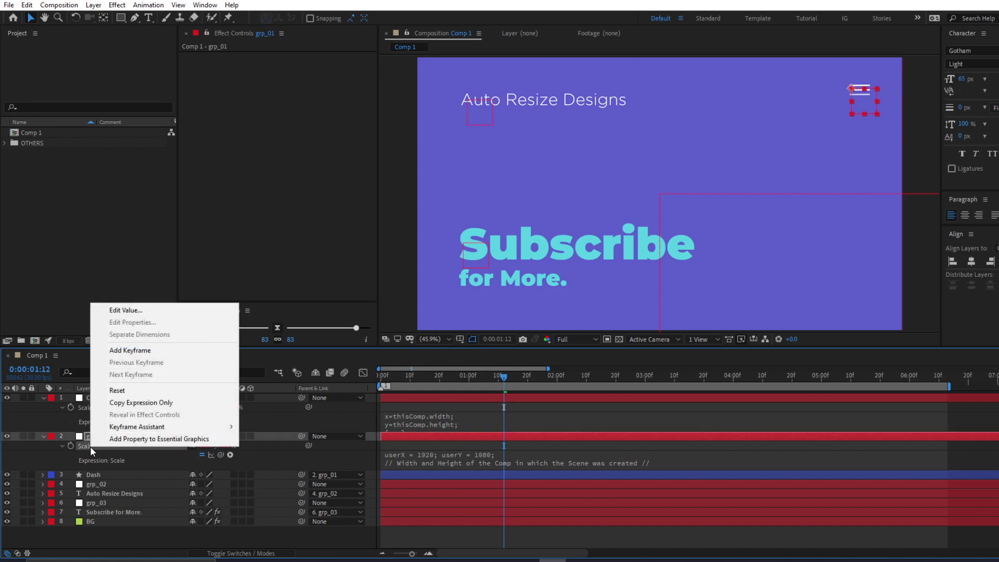
click(208, 403)
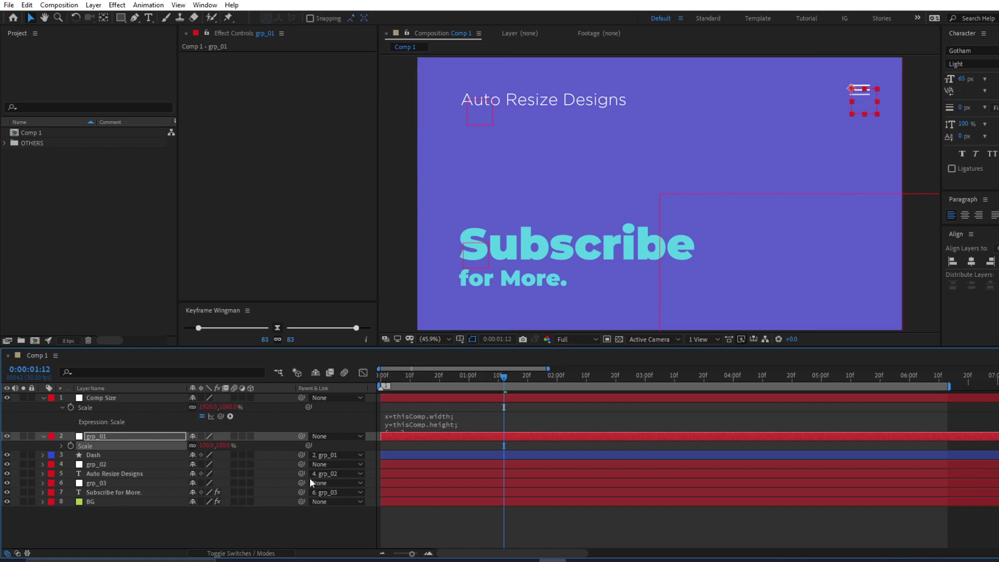
click(93, 466)
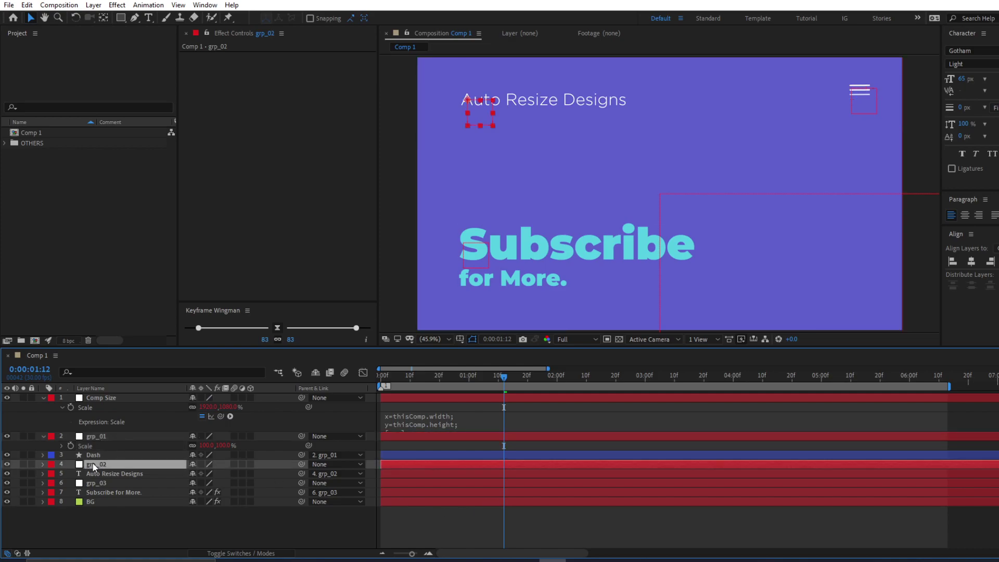
key(Return)
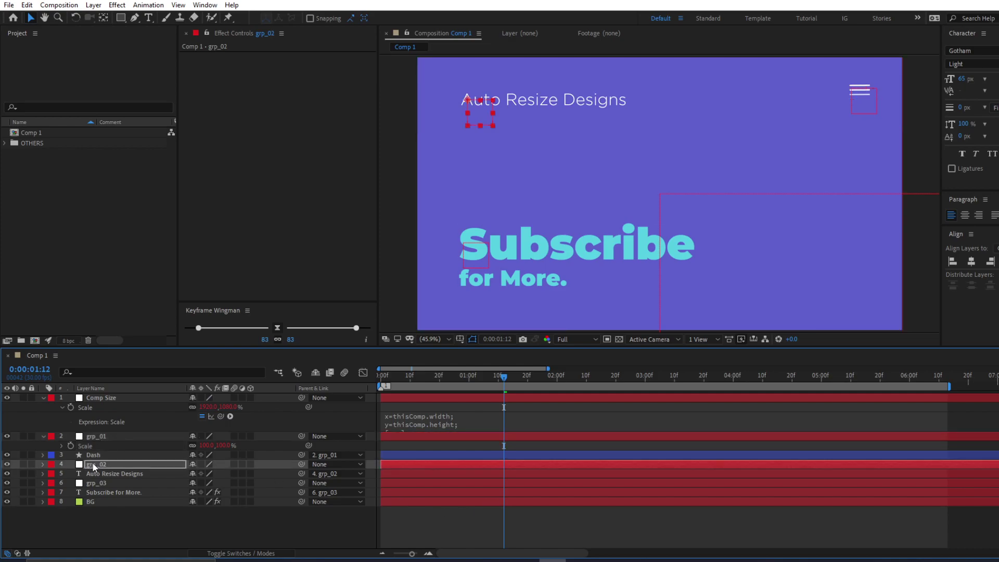
Select grp_03, deselect all layers, and set the viewer magnification to Fit.
click(96, 482)
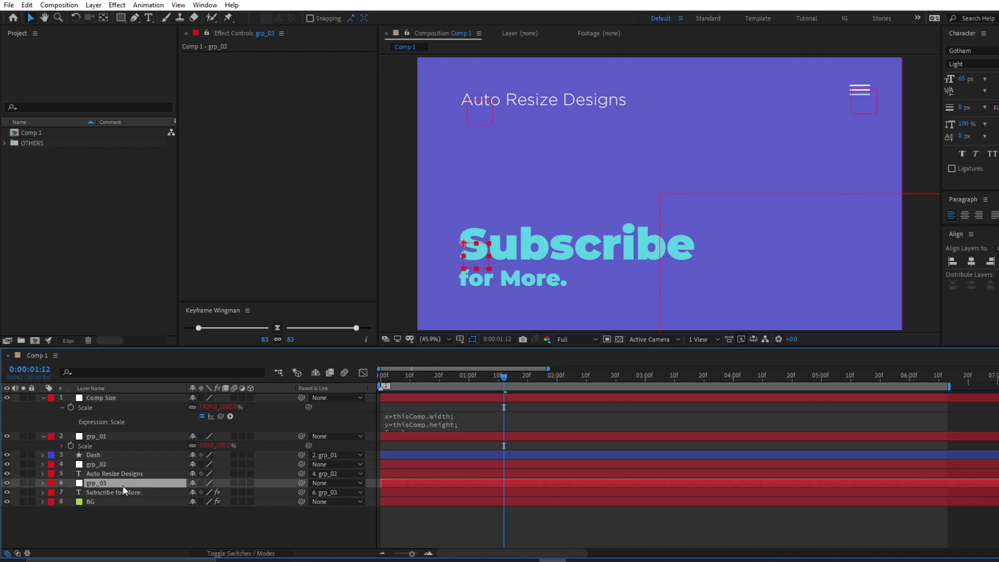
click(89, 519)
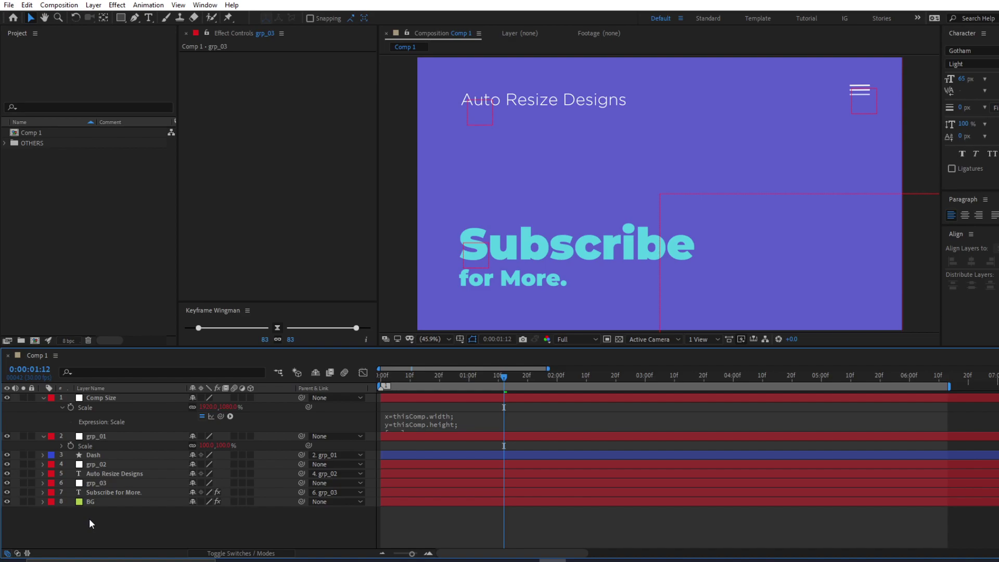
click(428, 341)
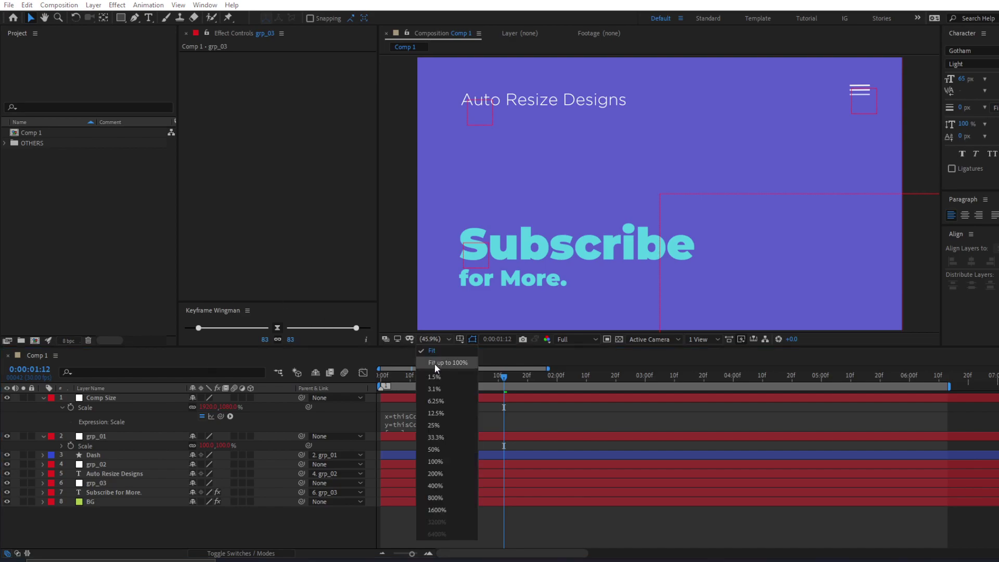
click(436, 361)
Copy the Uniform Stretching expression lines from the saved expressions notes in Notepad.
click(197, 501)
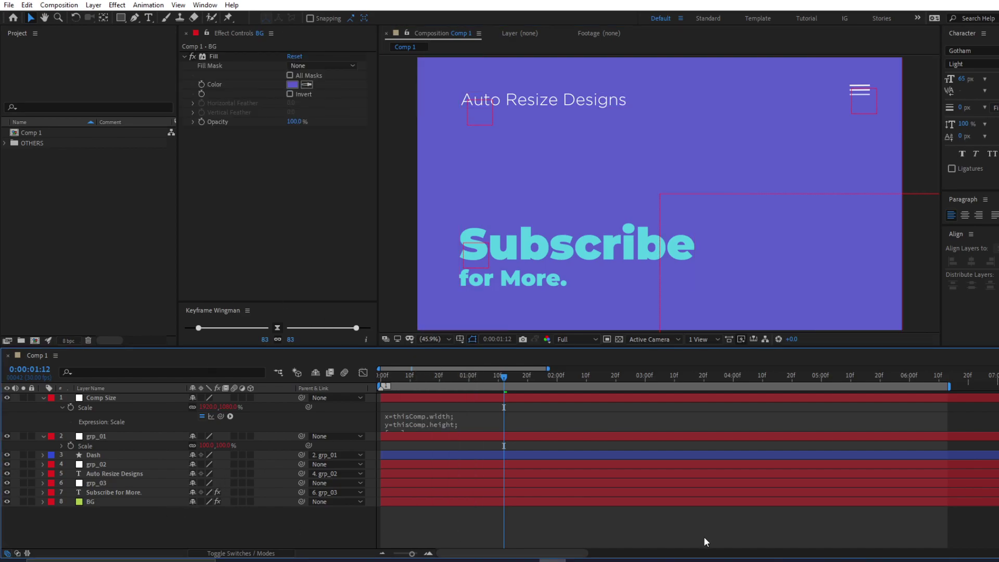
click(633, 561)
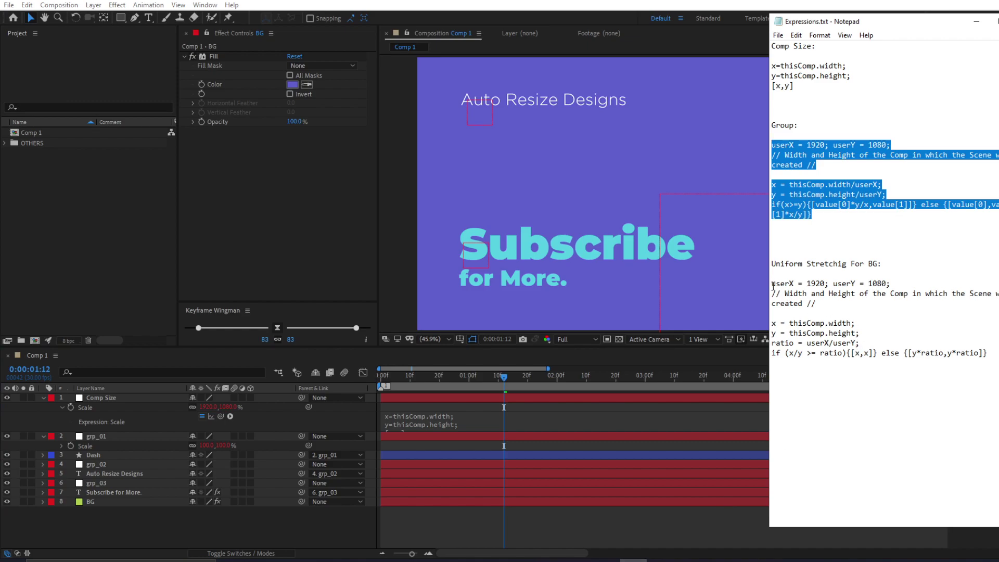
drag(772, 284, 994, 358)
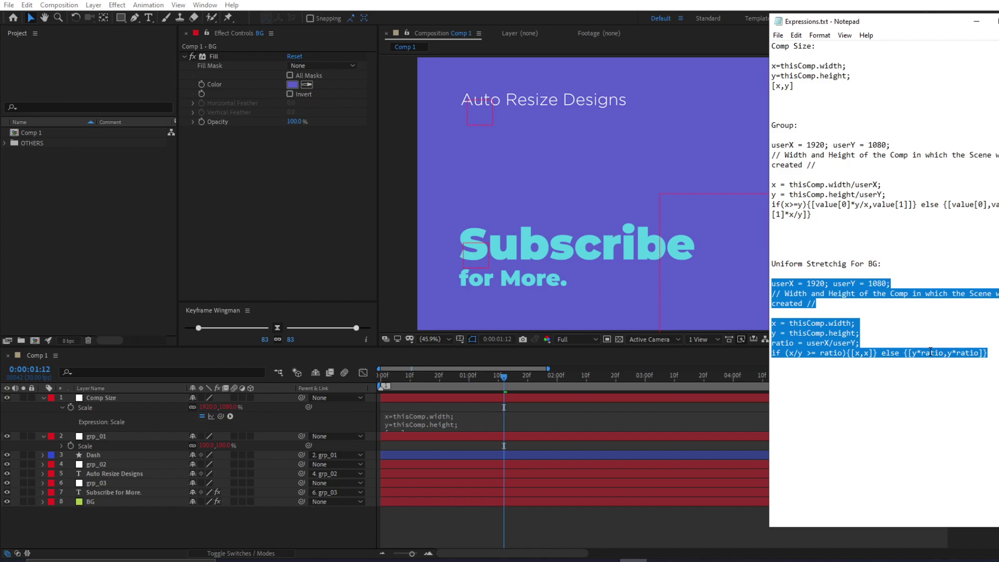
click(131, 527)
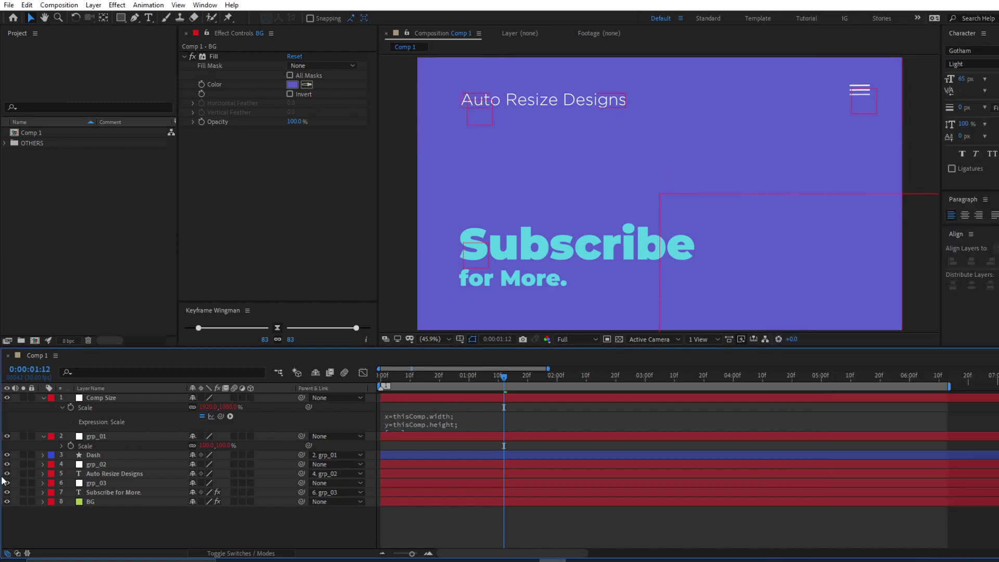
Paste the Uniform Stretching expression (userX = 1920; userY = 1080) onto the BG layer's Scale.
click(110, 501)
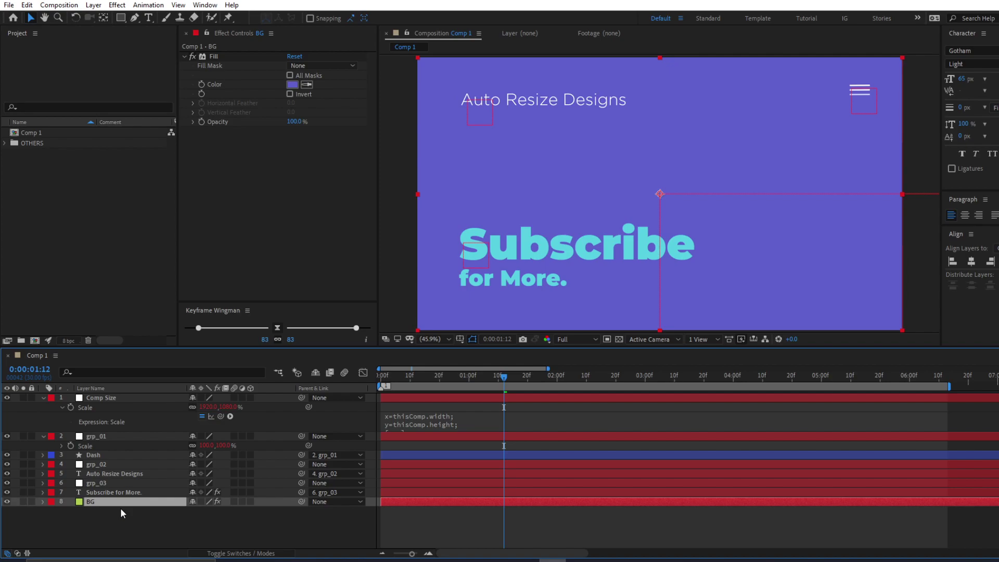
key(s)
alt+click(70, 511)
key(ctrl+v)
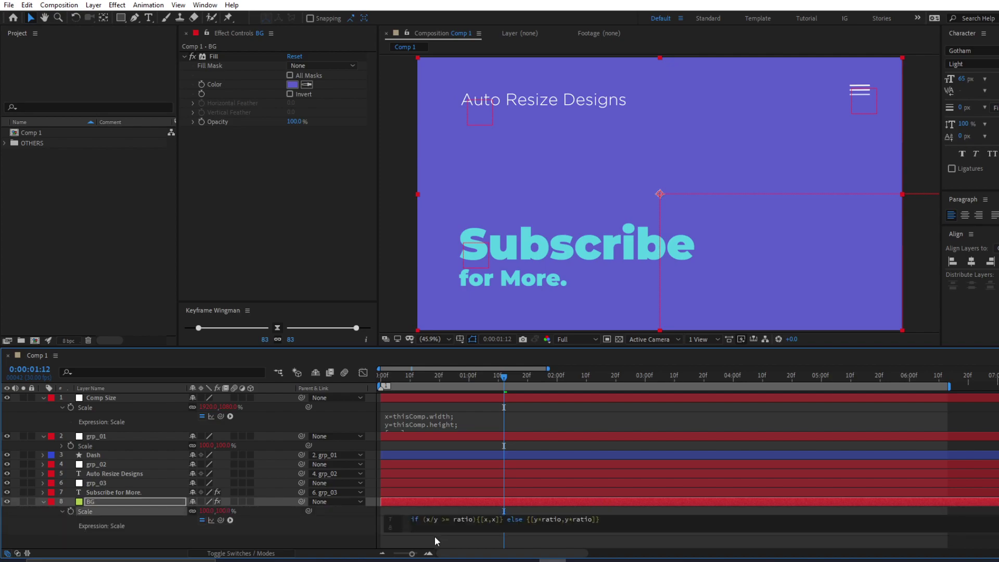
click(333, 521)
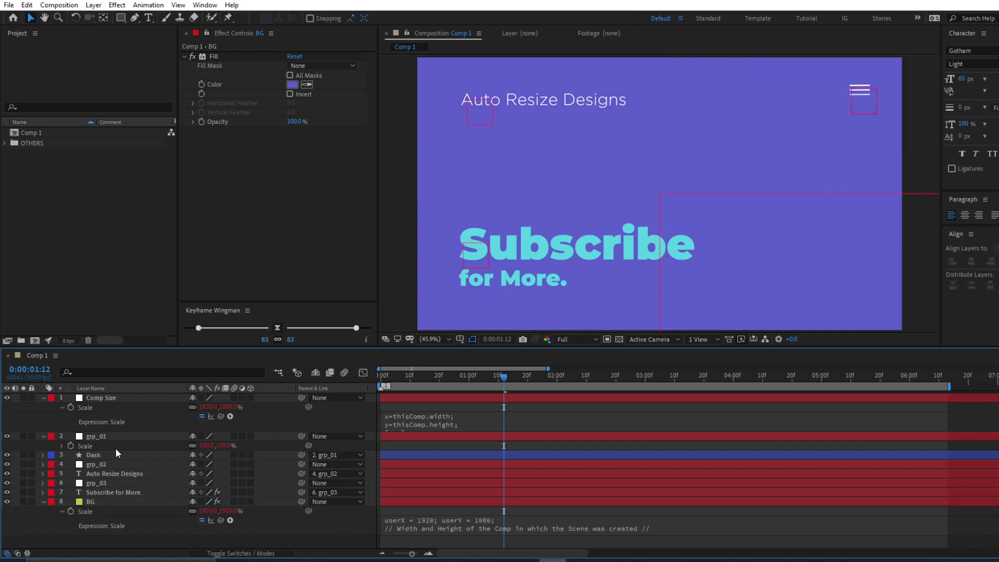
Select grp_01, grp_02 and grp_03 and pick-whip their Parent to the Comp Size null.
click(119, 435)
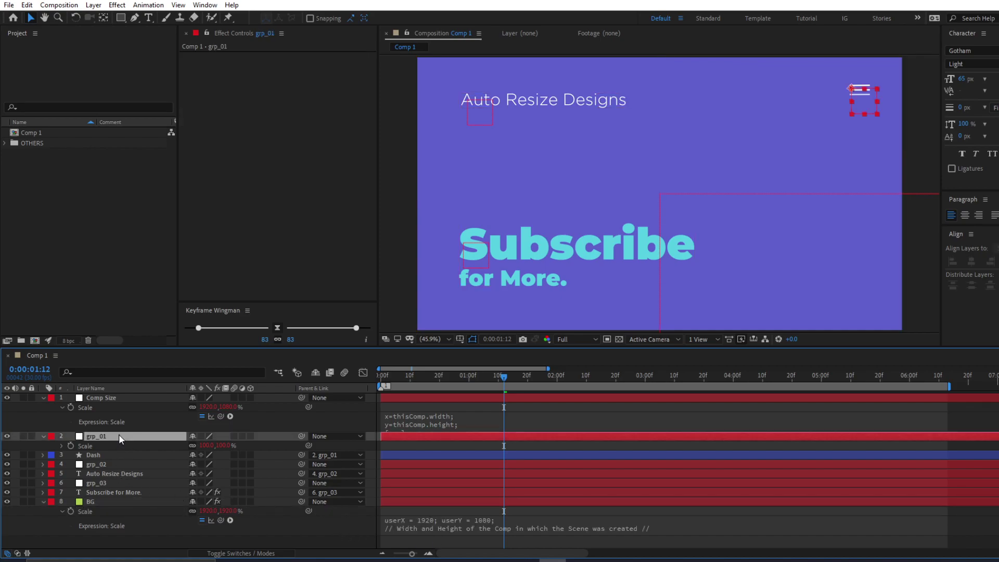
ctrl+click(108, 463)
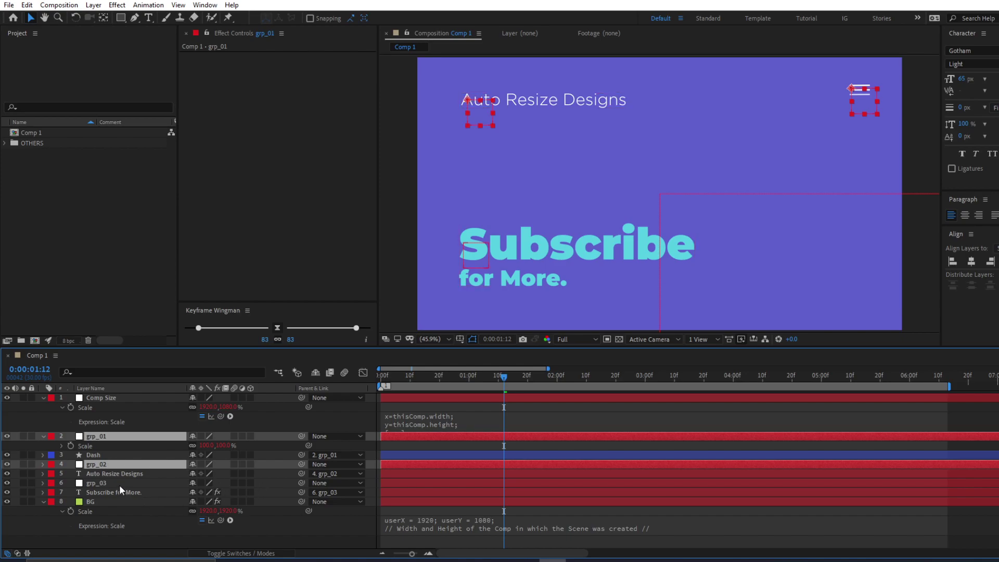
ctrl+click(120, 484)
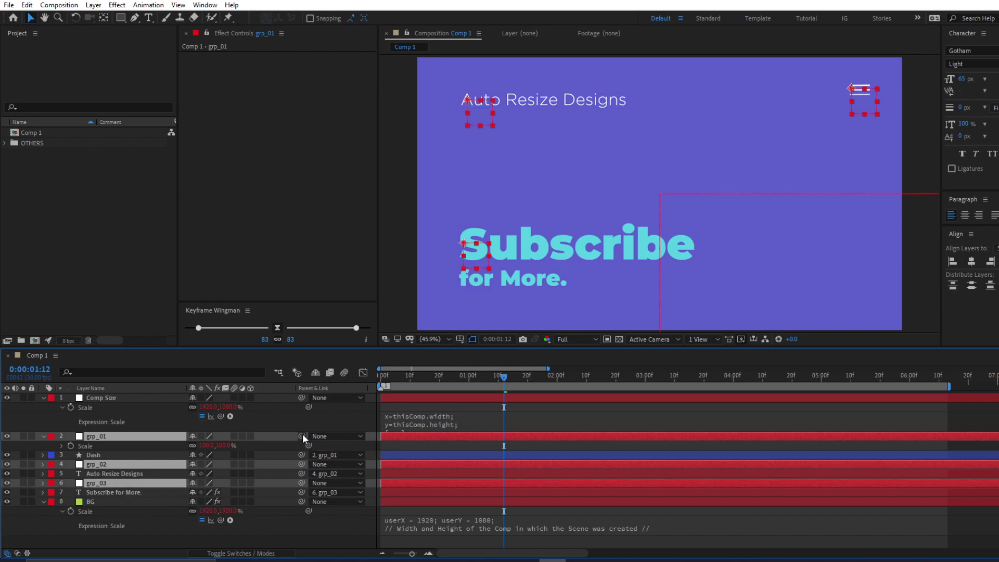
drag(302, 435, 95, 401)
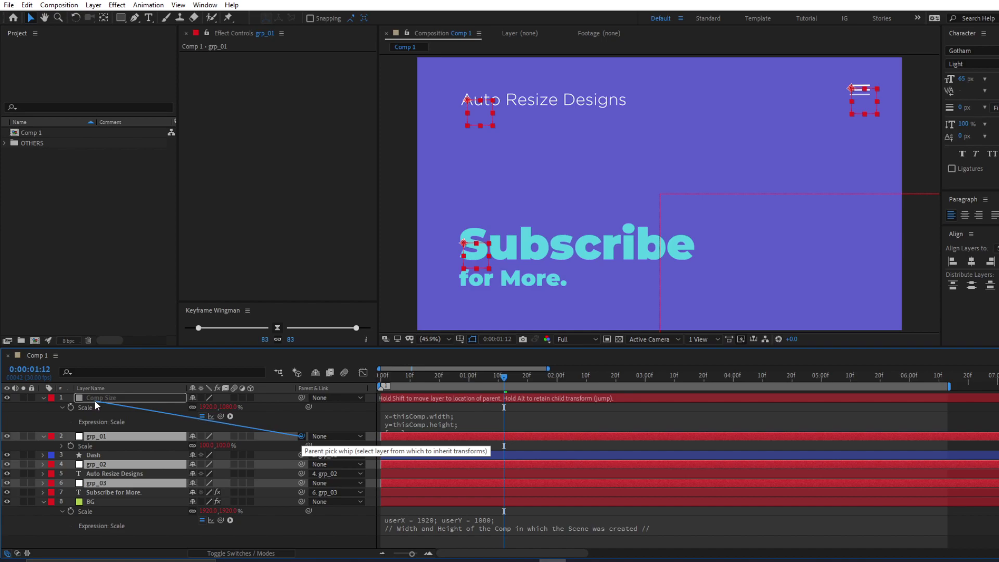
drag(95, 401, 95, 401)
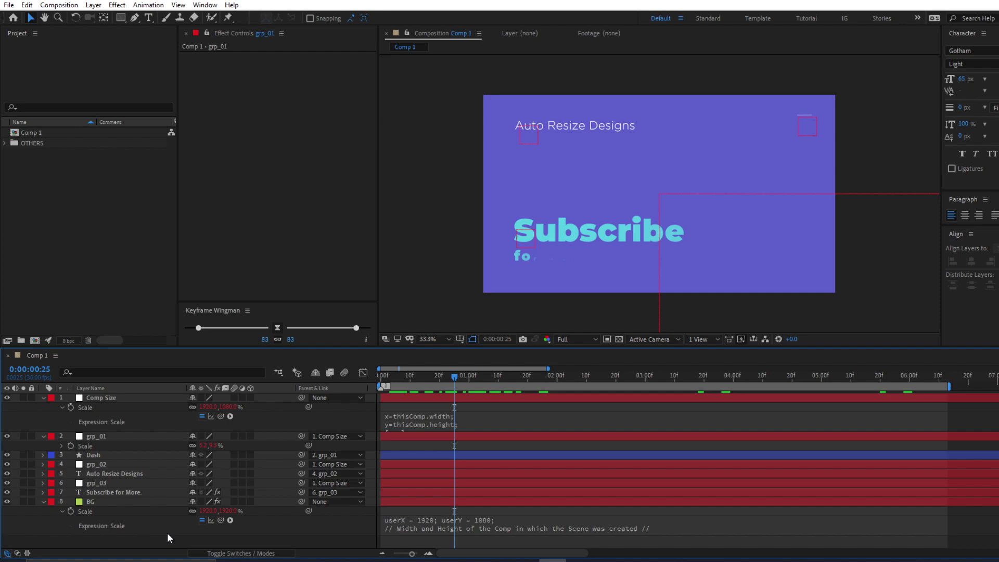
Try trial composition sizes such as 2149 x 1608 and 2031 x 2047, then discard them.
key(ctrl+k)
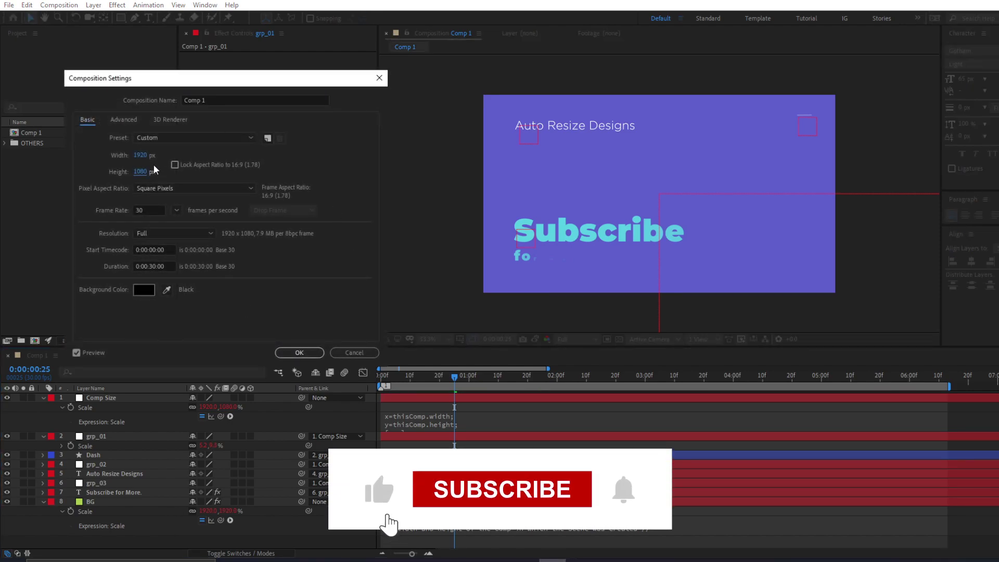
text(2149)
key(Tab)
text(1608)
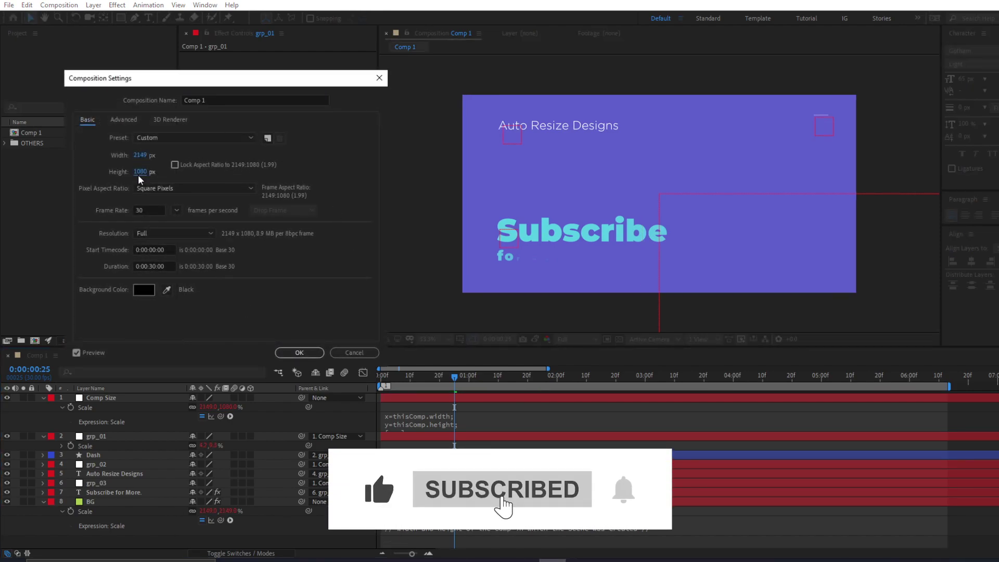
key(Tab)
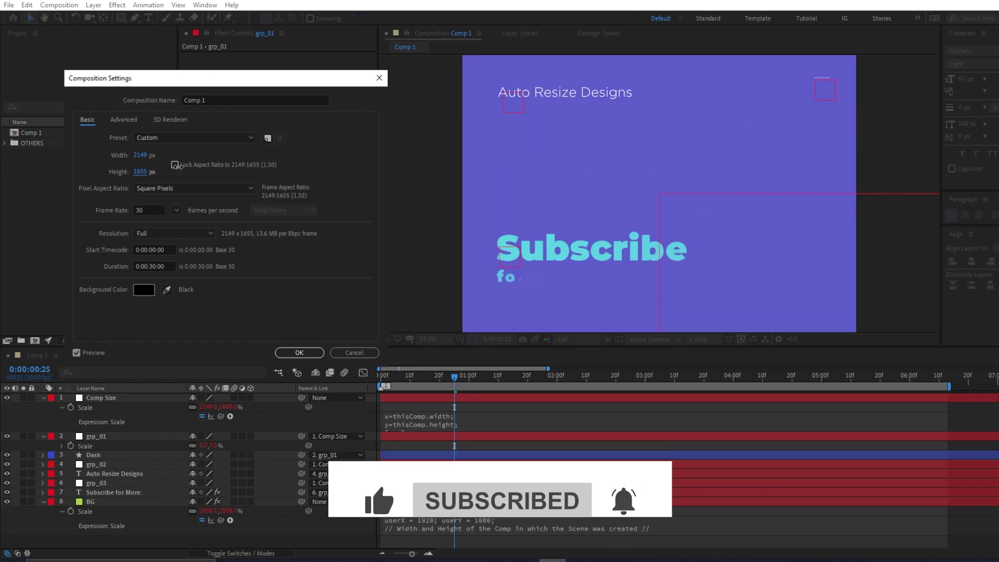
drag(139, 172, 504, 184)
drag(139, 155, 117, 165)
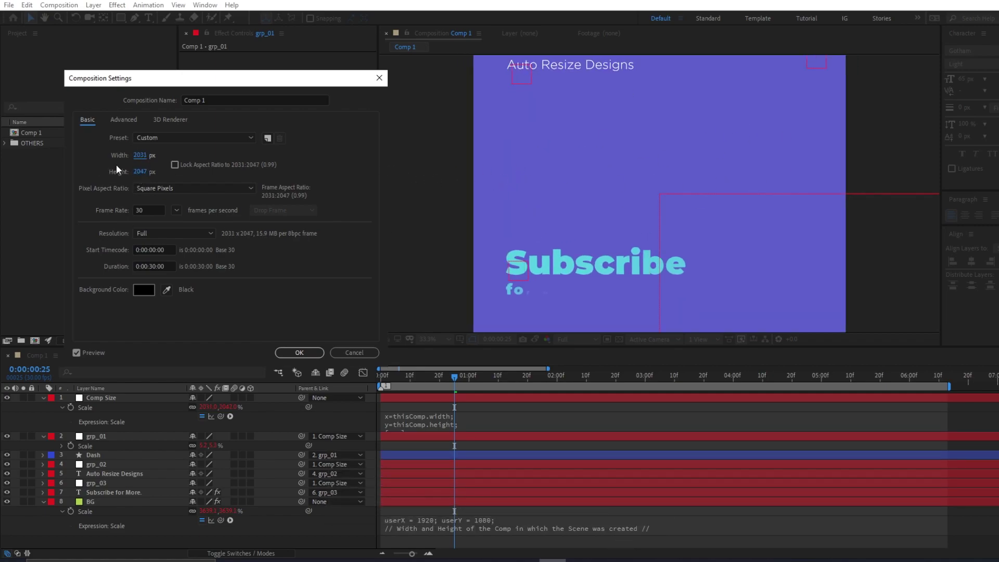
key(Escape)
Reopen Composition Settings and apply a 1080 x 1080 square composition size.
key(ctrl+k)
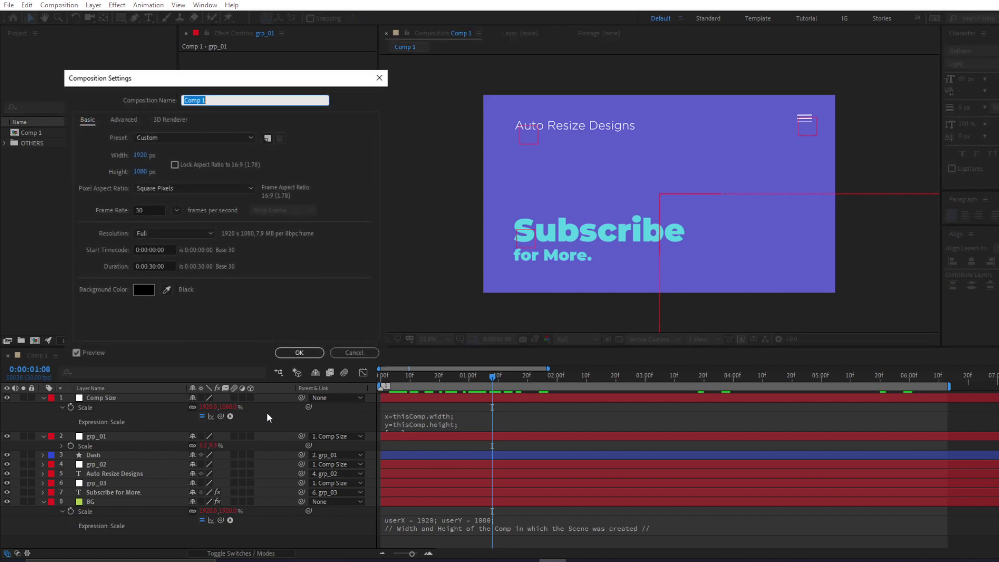
click(141, 156)
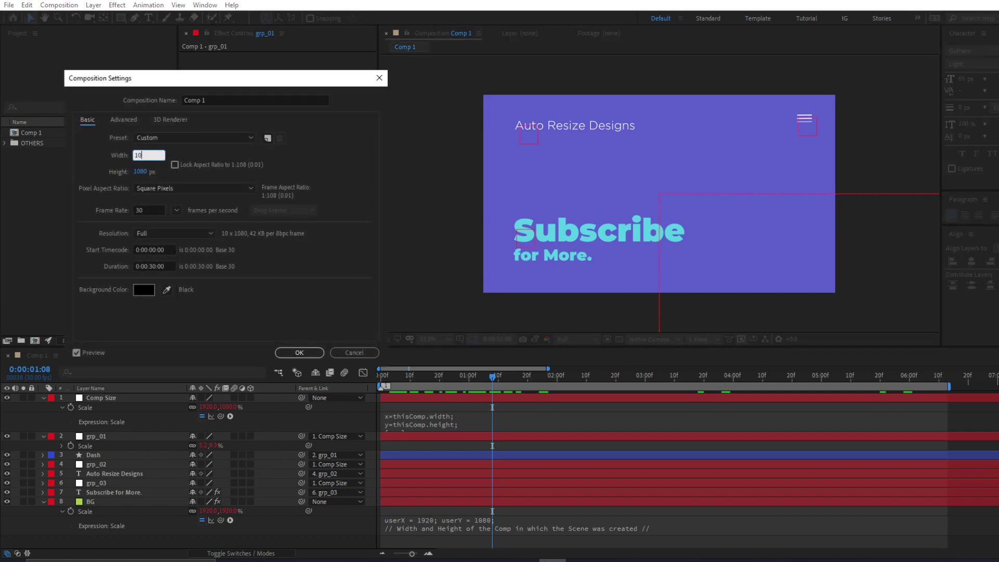
text(80)
key(Return)
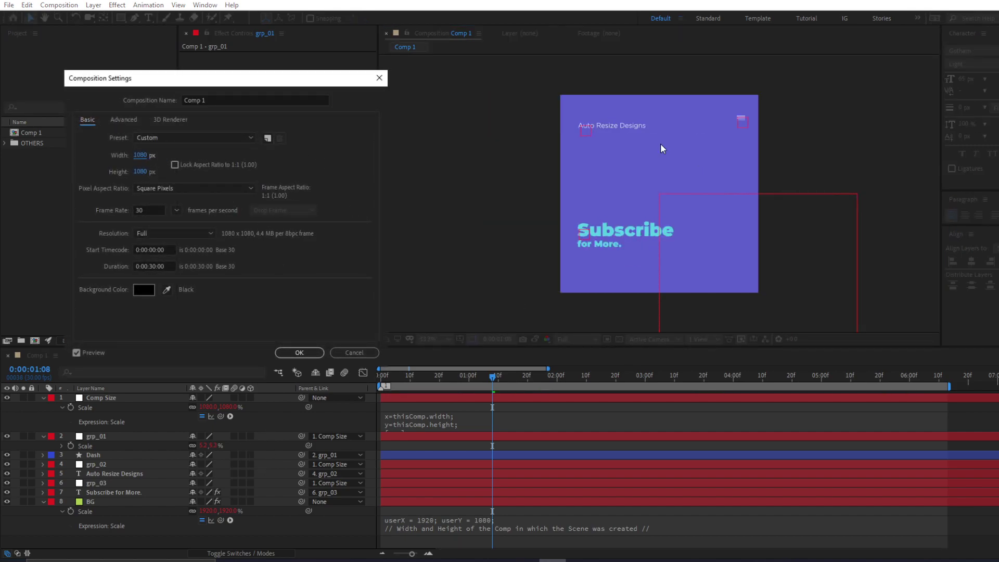
click(322, 355)
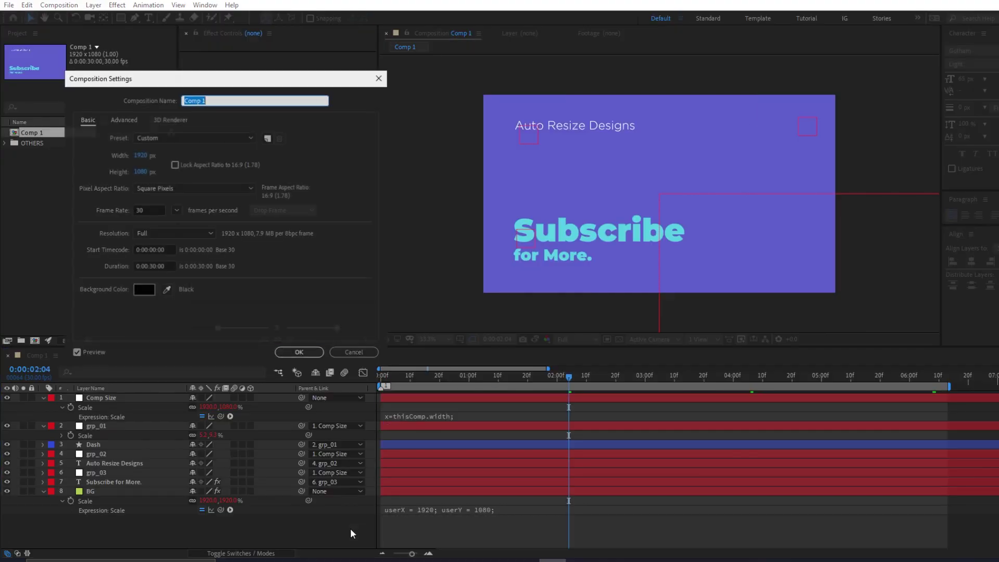
Scrub through trial composition sizes, then enter a 1350 x 1080 frame size.
drag(295, 73, 273, 73)
mouse_move(170, 147)
mouse_down()
mouse_move(197, 147)
mouse_move(562, 396)
mouse_up()
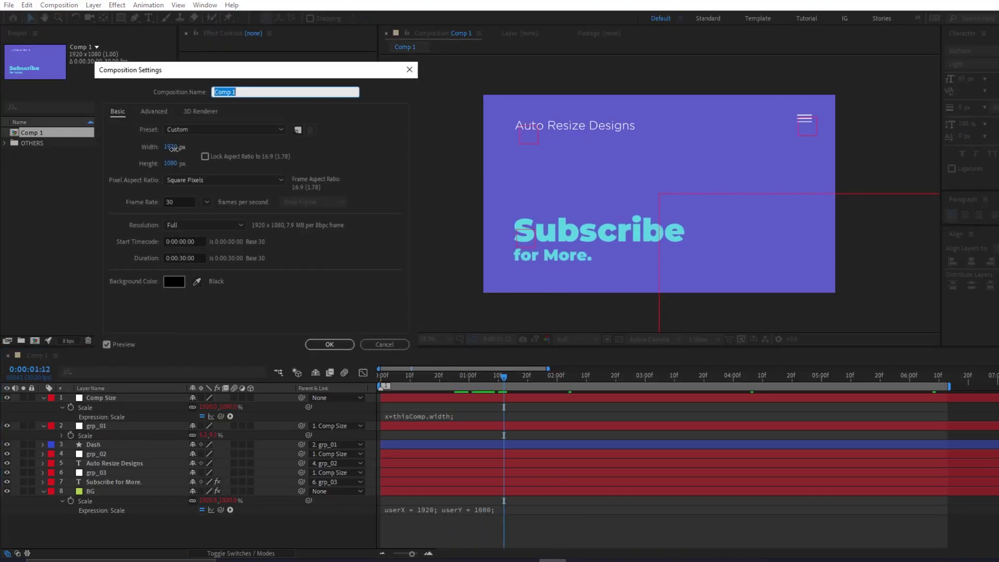
drag(171, 163, 283, 164)
key(shift+Tab)
text(1080)
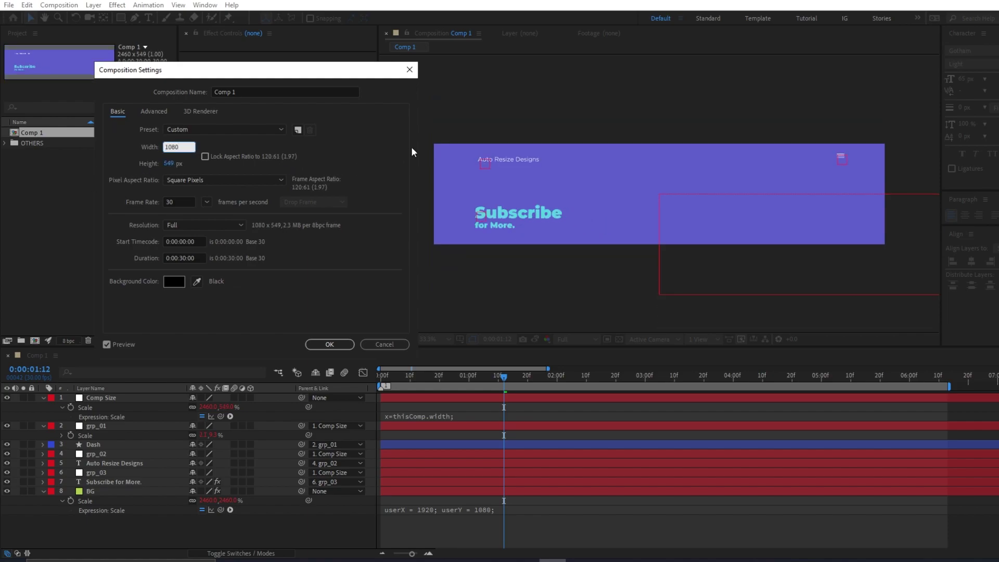
key(Tab)
text(1080)
key(shift+Tab)
text(1350)
click(336, 156)
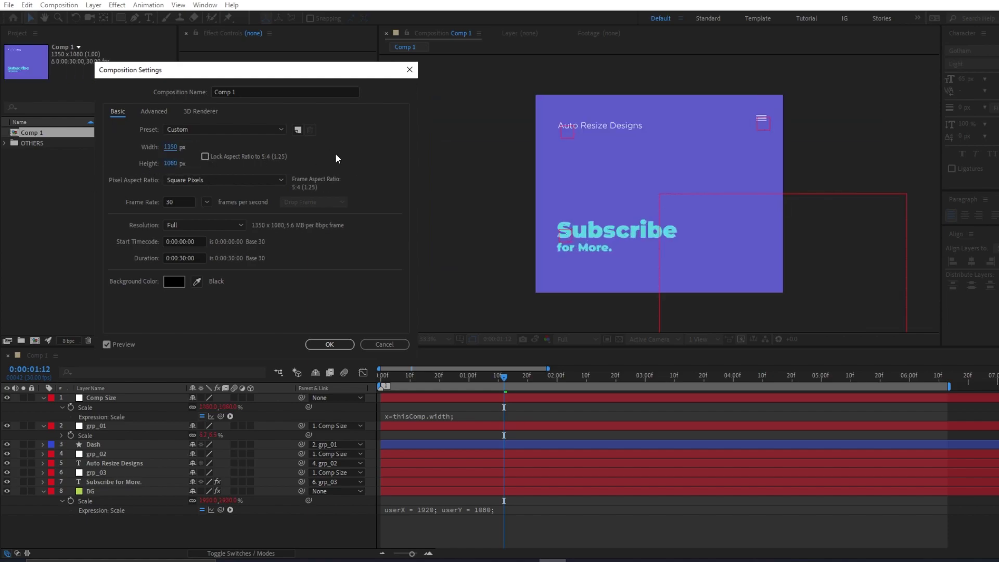
Try a 1080 x 1350 portrait size, then apply the 2489 x 762 landscape size.
key(shift+Tab)
text(1080)
key(Tab)
text(1350)
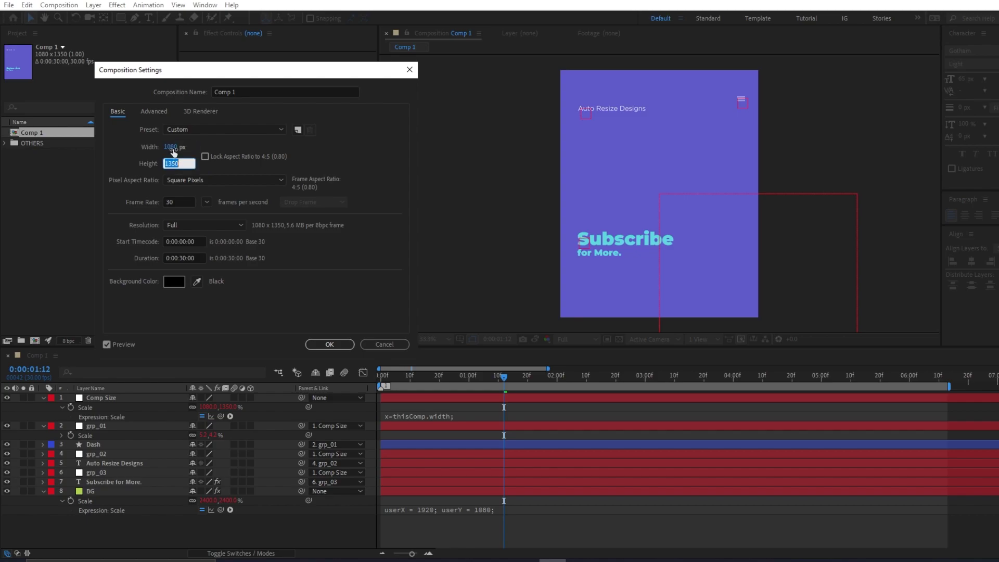
click(329, 344)
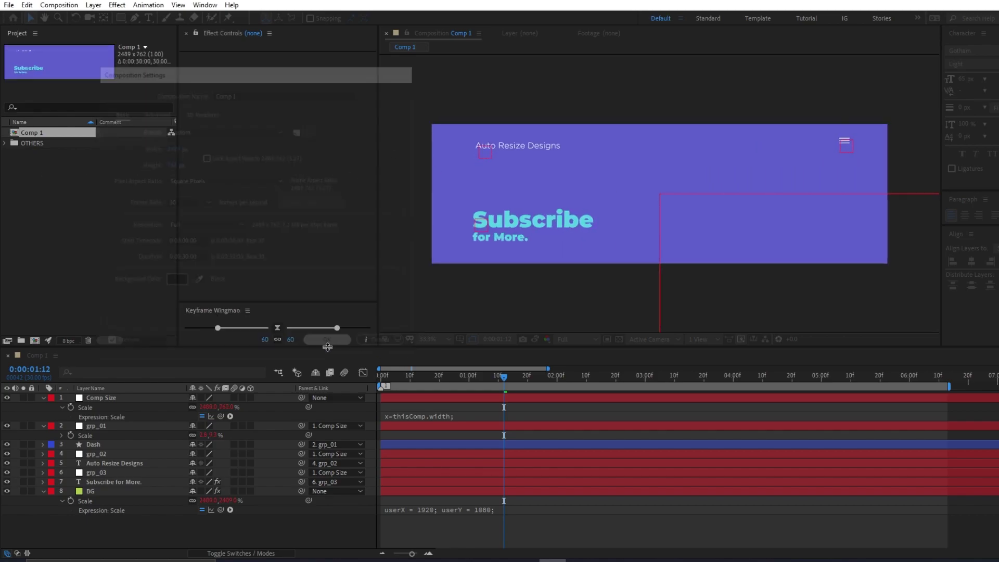